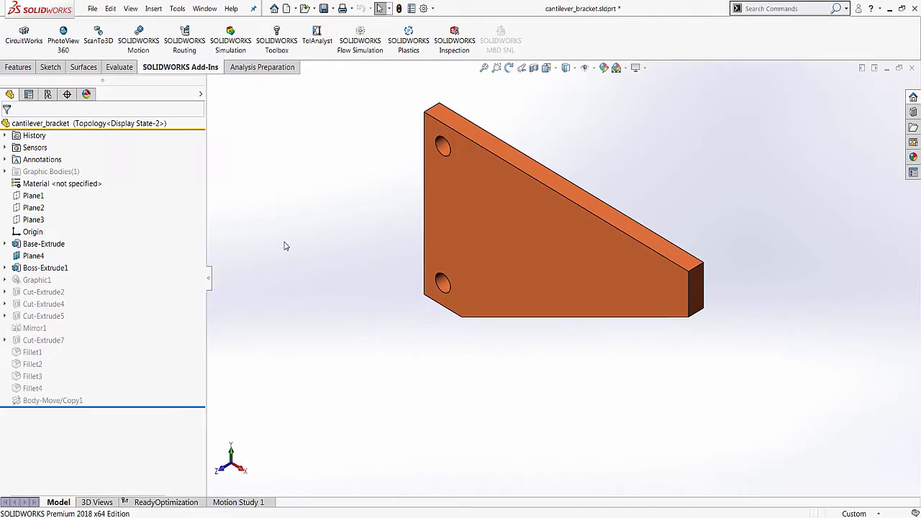
Save the cantilever_bracket.sldprt part
key(ctrl+s)
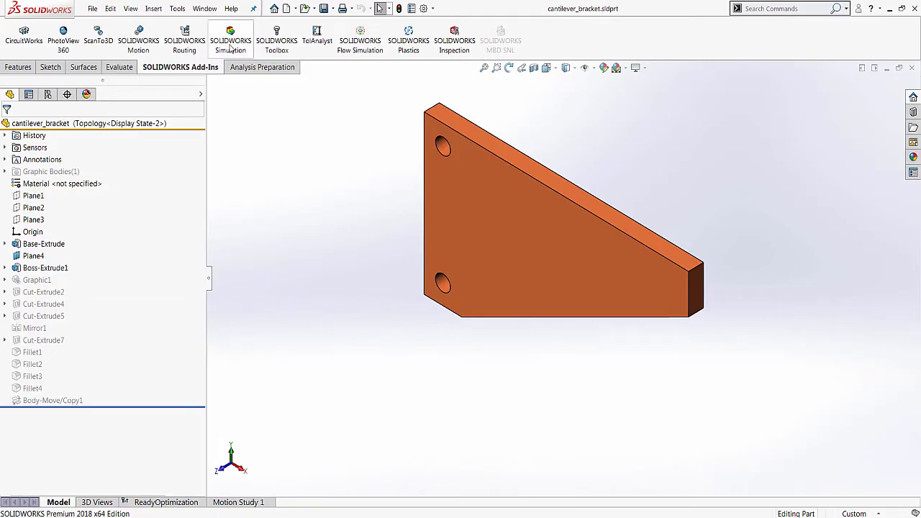
Load the SOLIDWORKS Simulation add-in and start a new Topology Study
click(230, 44)
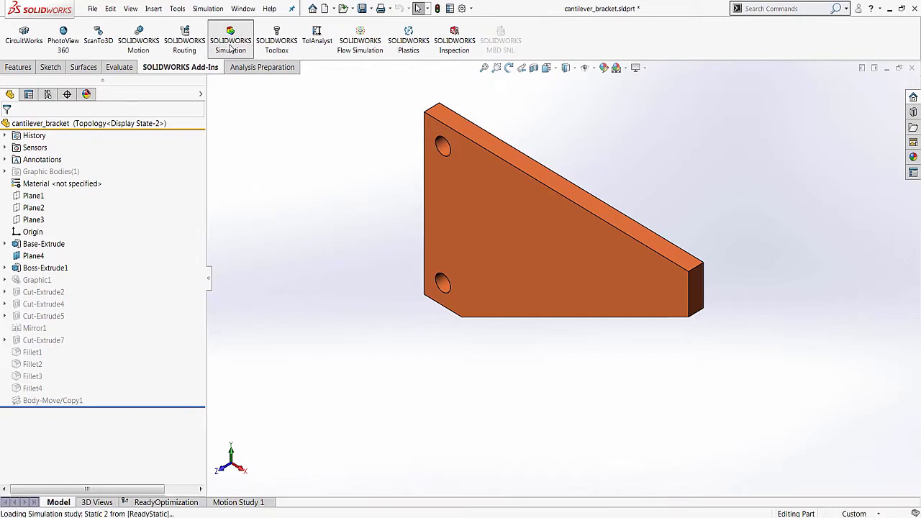
click(246, 67)
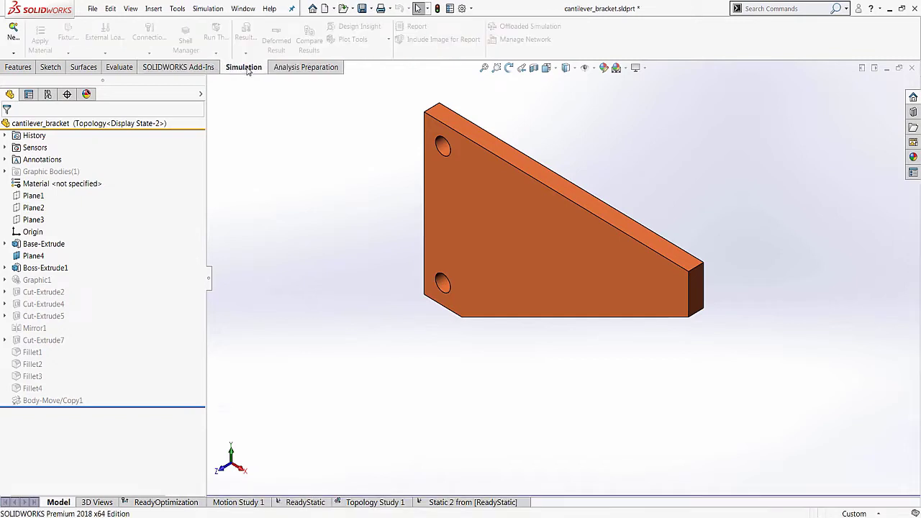
click(16, 33)
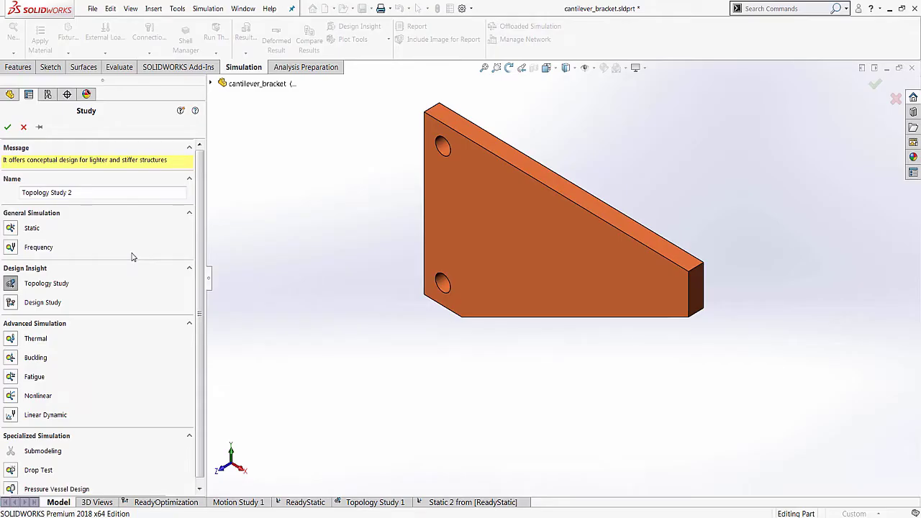
Create Topology Study 2 and assign Alloy Steel to the bracket's solid body
click(7, 127)
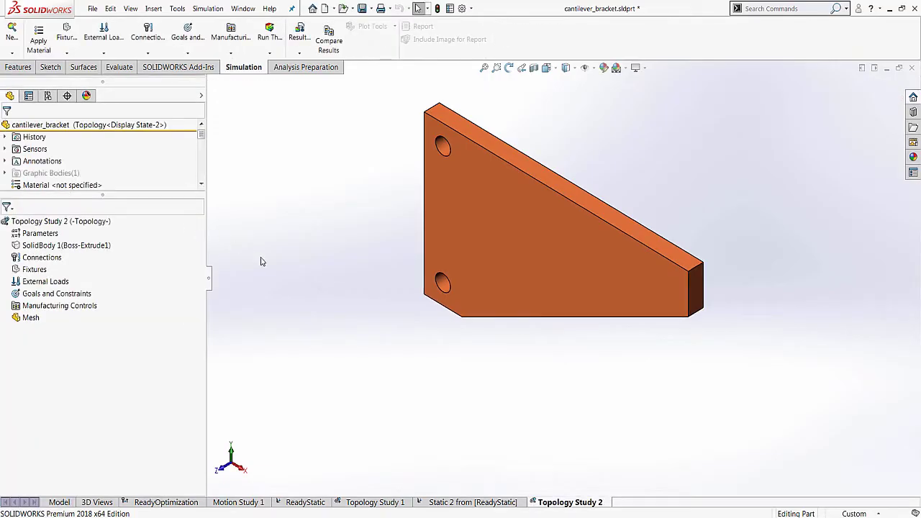
right_click(88, 247)
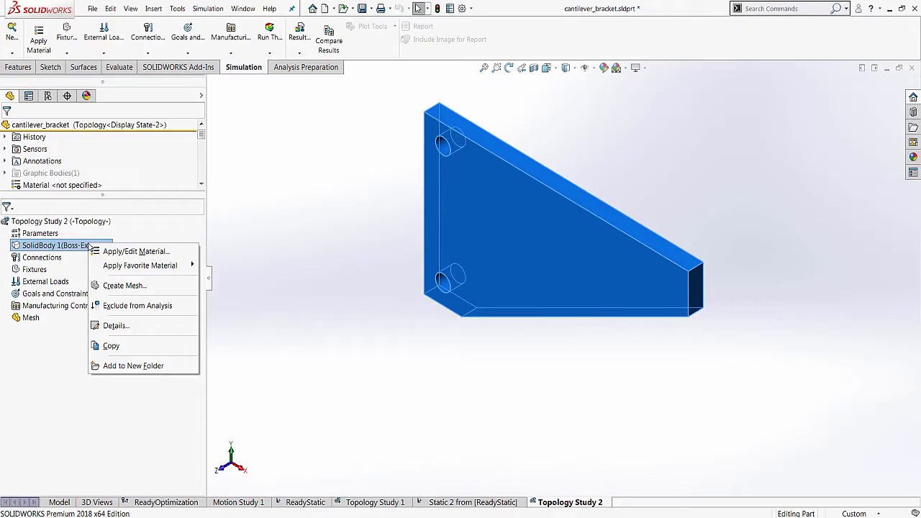
click(103, 251)
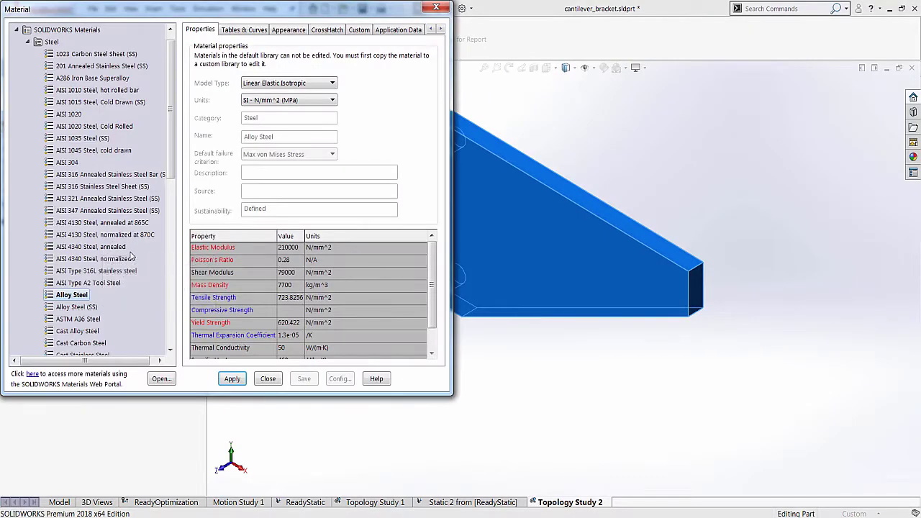
click(232, 379)
click(267, 379)
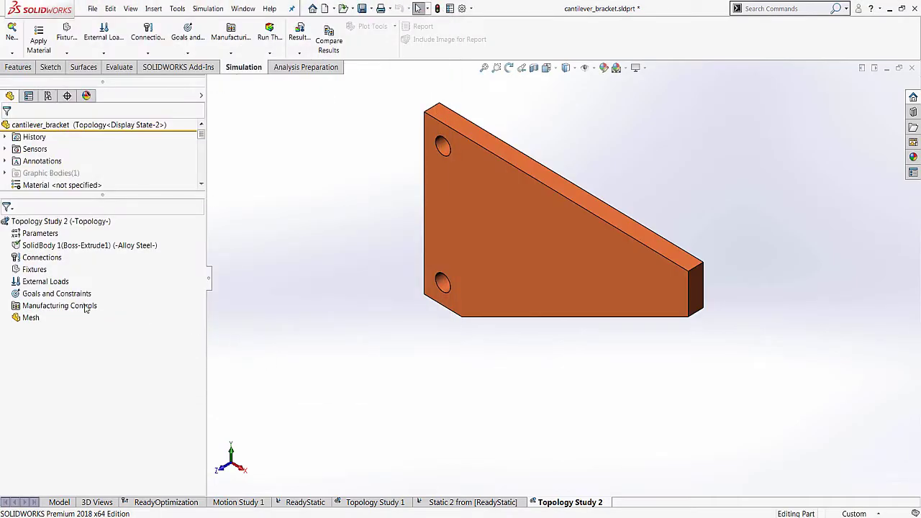
Add a Fixed Geometry fixture on the upper and lower bolt-hole faces
right_click(33, 268)
click(72, 293)
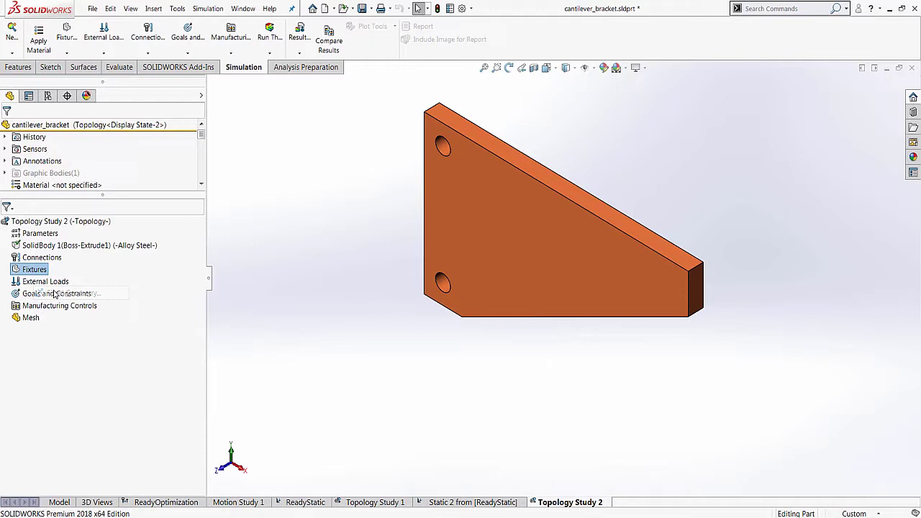
click(444, 149)
click(442, 281)
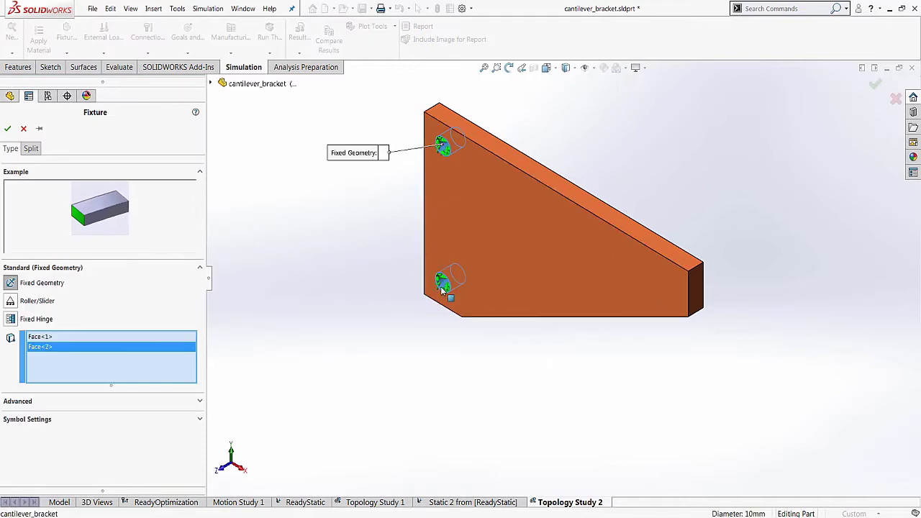
click(8, 128)
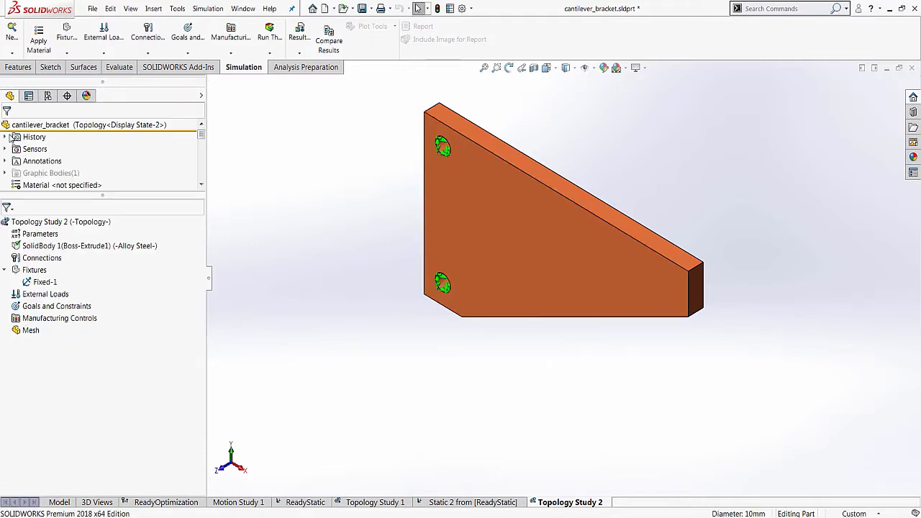
Apply a 5 N/mm^2 (MPa) pressure normal to the sloped top face
right_click(41, 295)
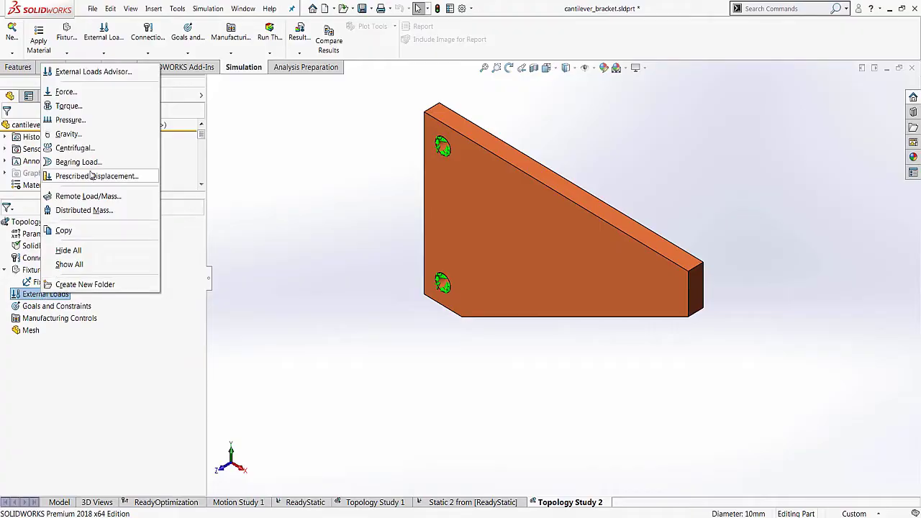
click(108, 120)
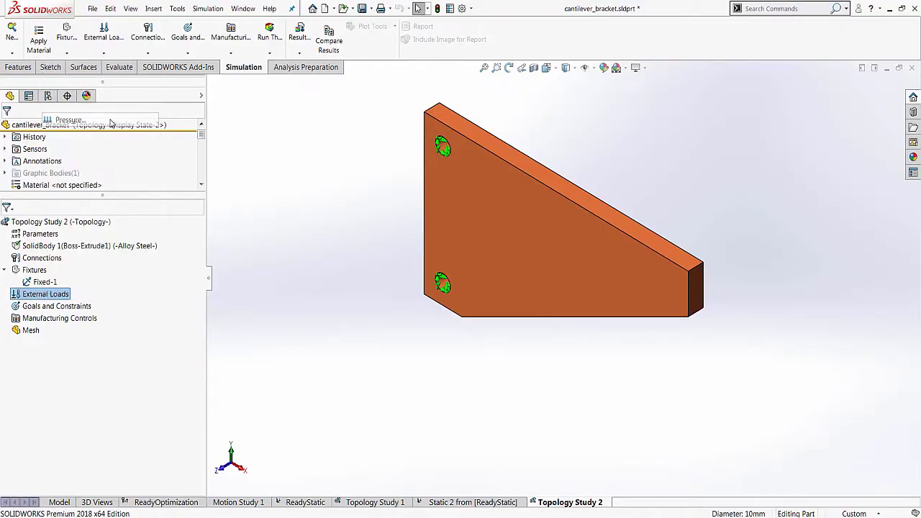
click(472, 130)
click(144, 290)
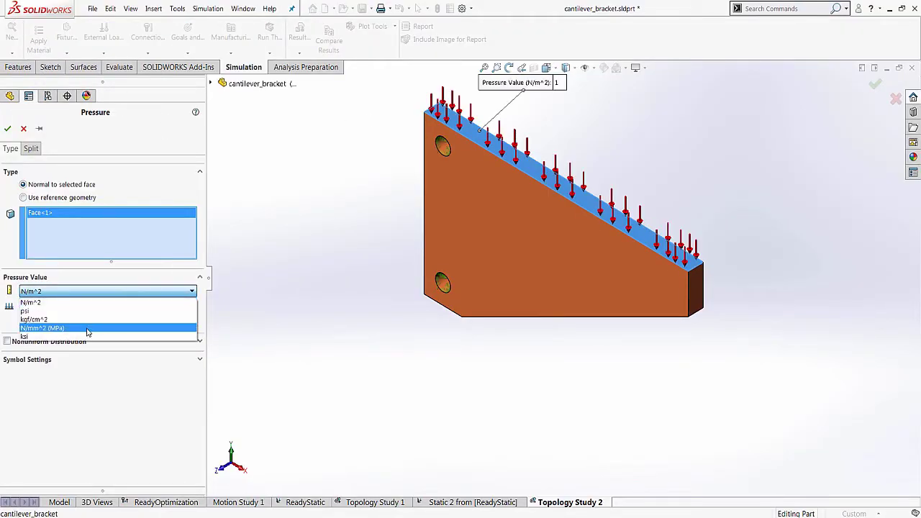
click(88, 332)
drag(41, 308, 10, 308)
text(5)
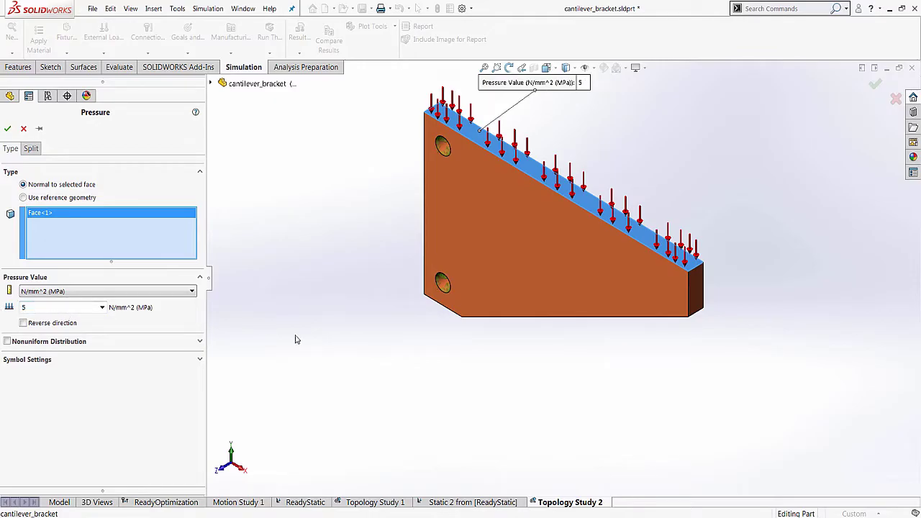
click(7, 129)
Set the goal to Best Stiffness to Weight ratio with mass reduced by 60%
right_click(89, 320)
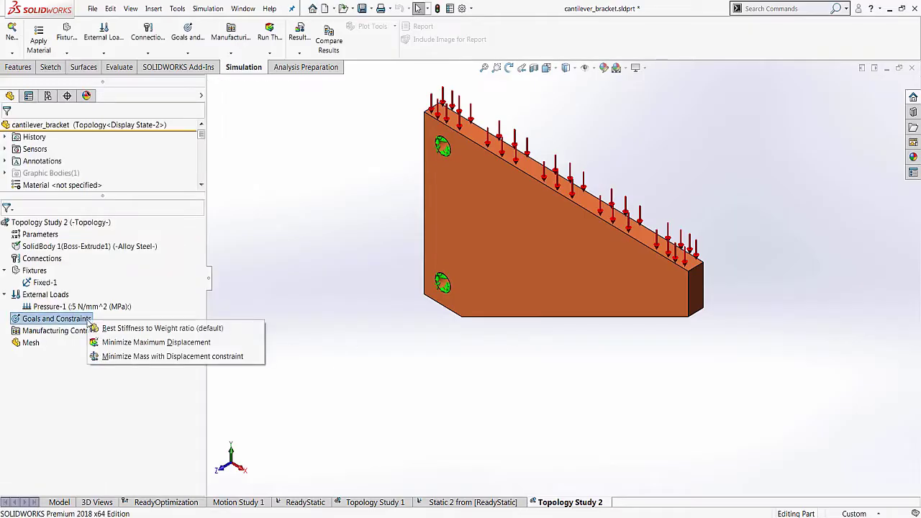
click(232, 331)
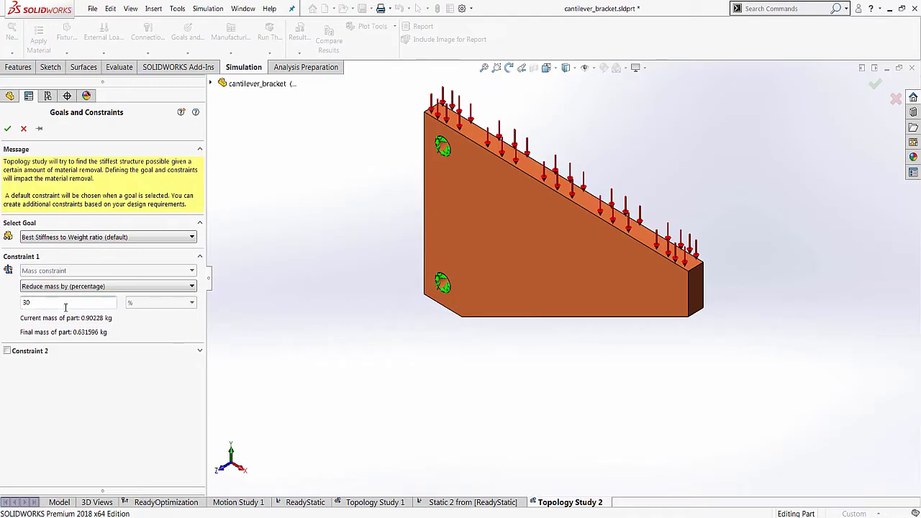
drag(41, 303, 13, 308)
text(60)
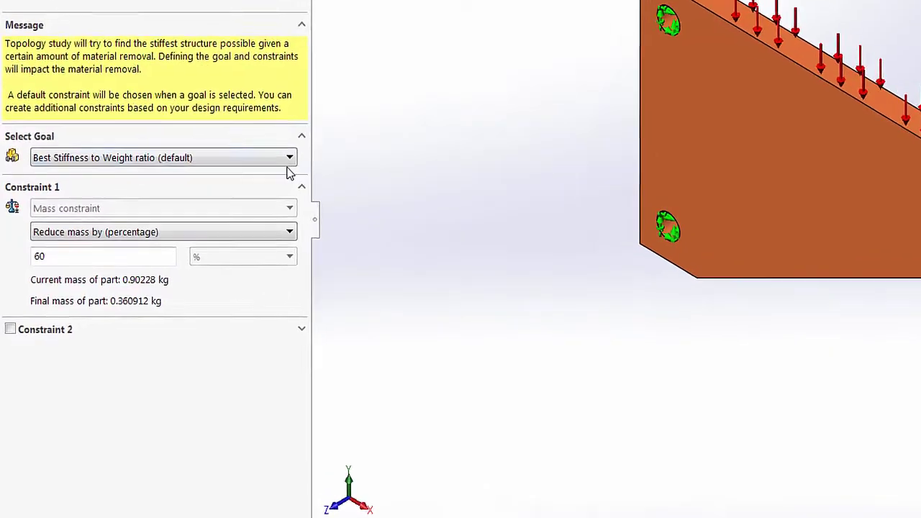
click(288, 160)
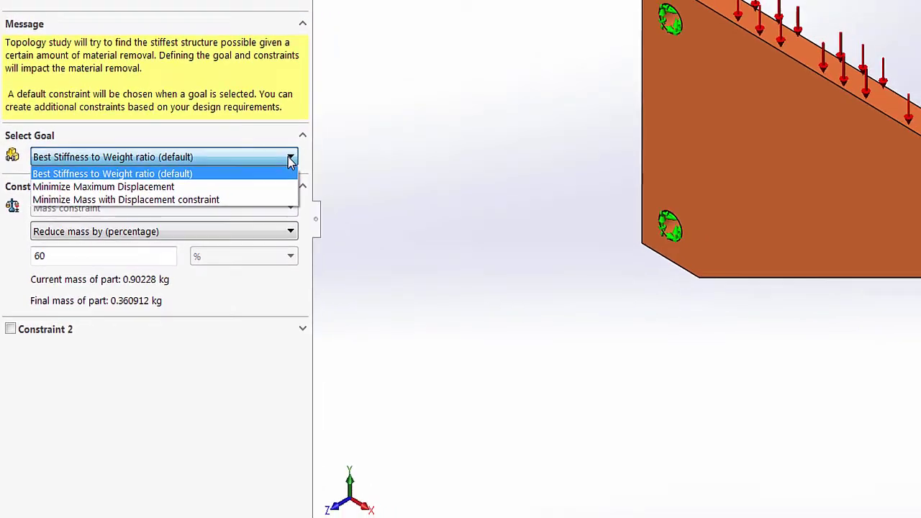
click(315, 142)
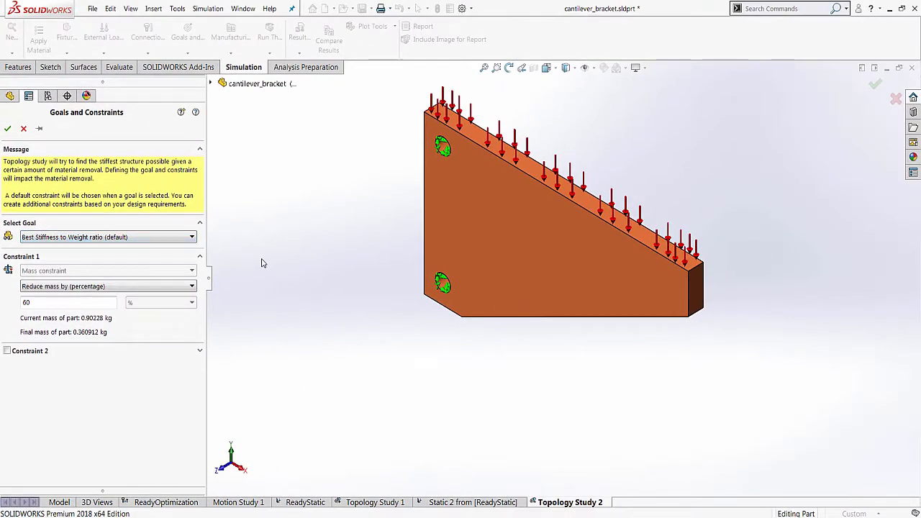
click(8, 129)
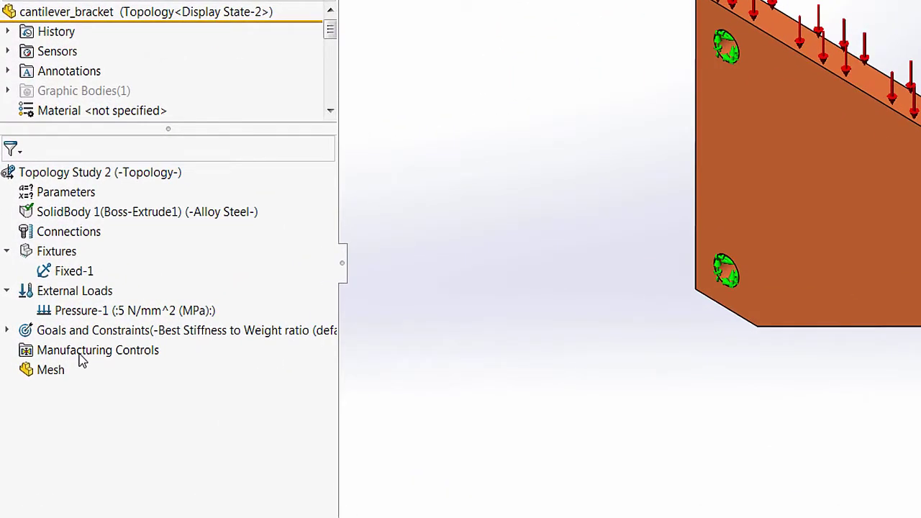
Preserve both bolt-hole faces as a region with a 1 mm preserved area depth
right_click(81, 357)
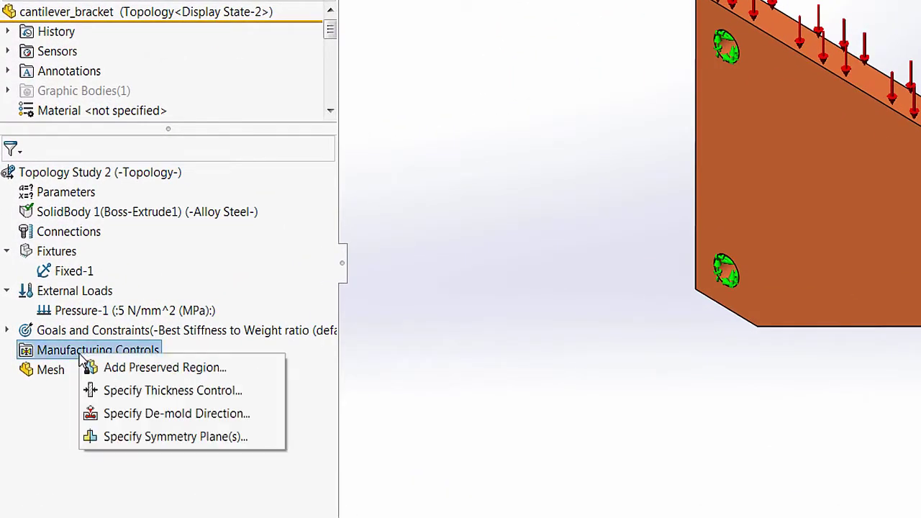
click(256, 375)
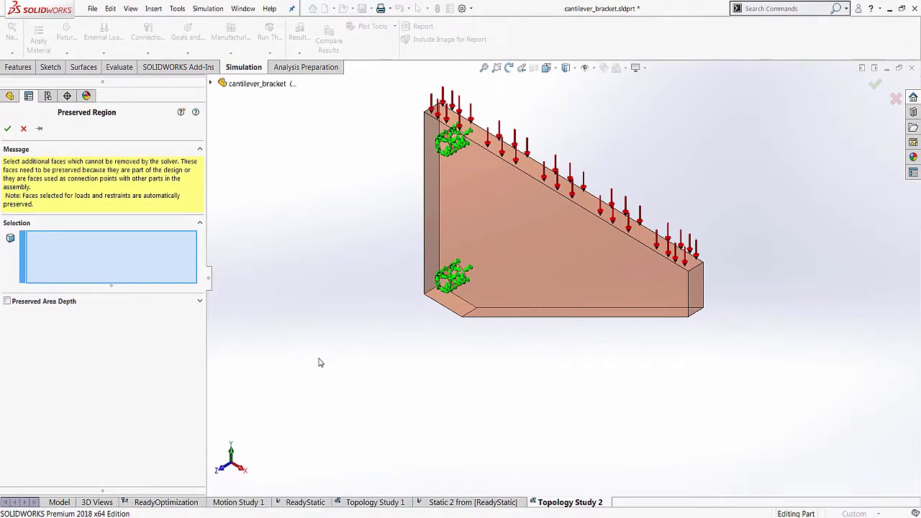
click(443, 147)
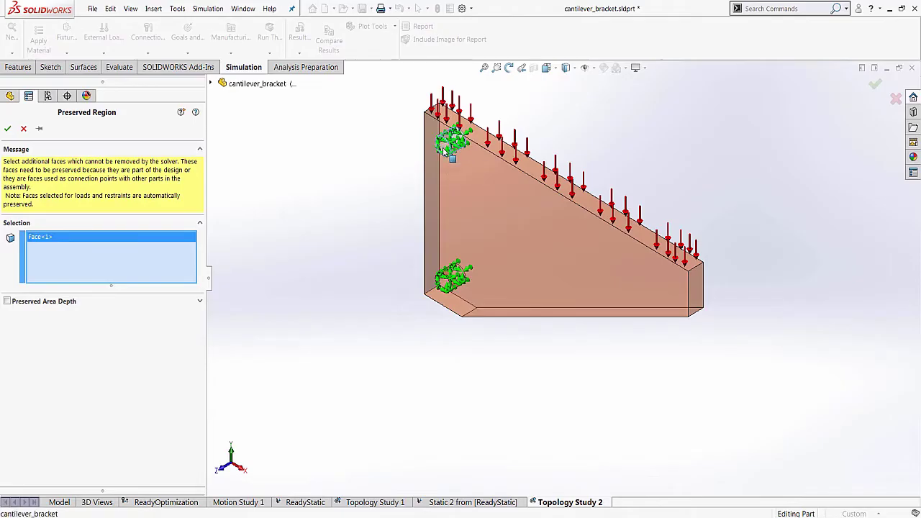
click(443, 285)
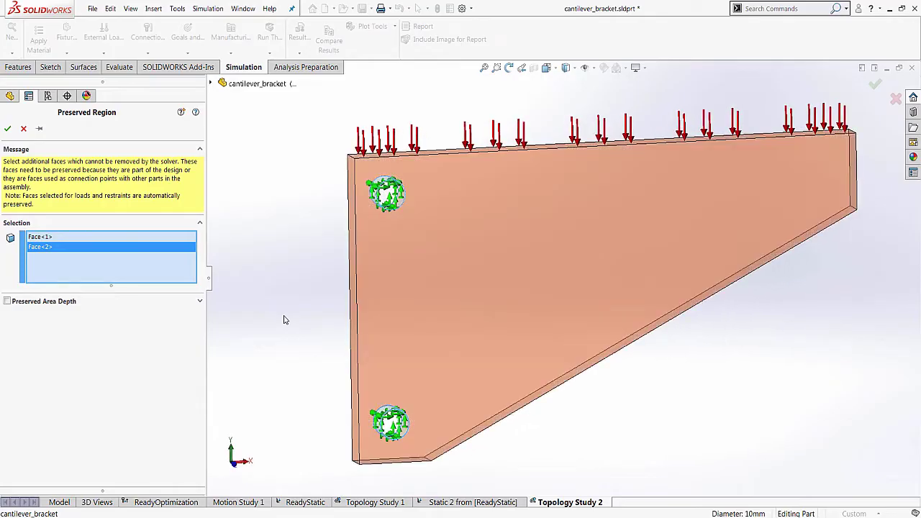
click(8, 301)
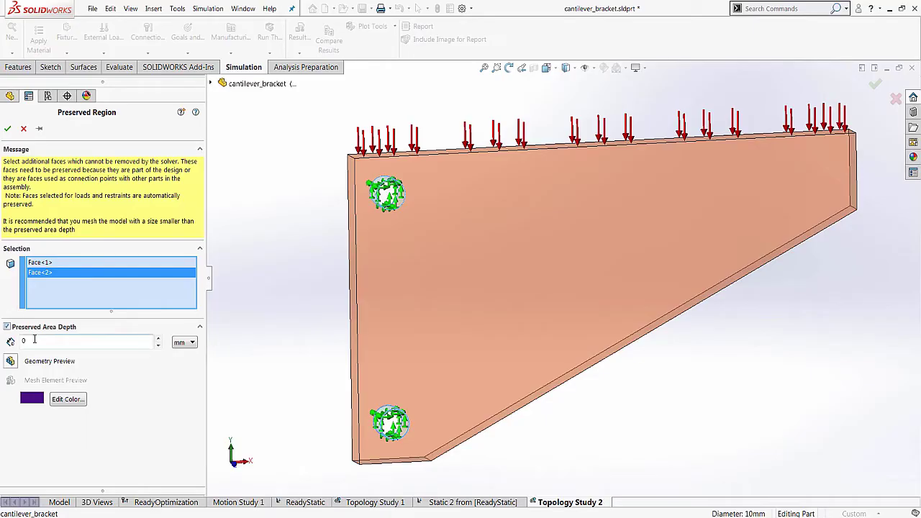
double_click(23, 340)
text(1)
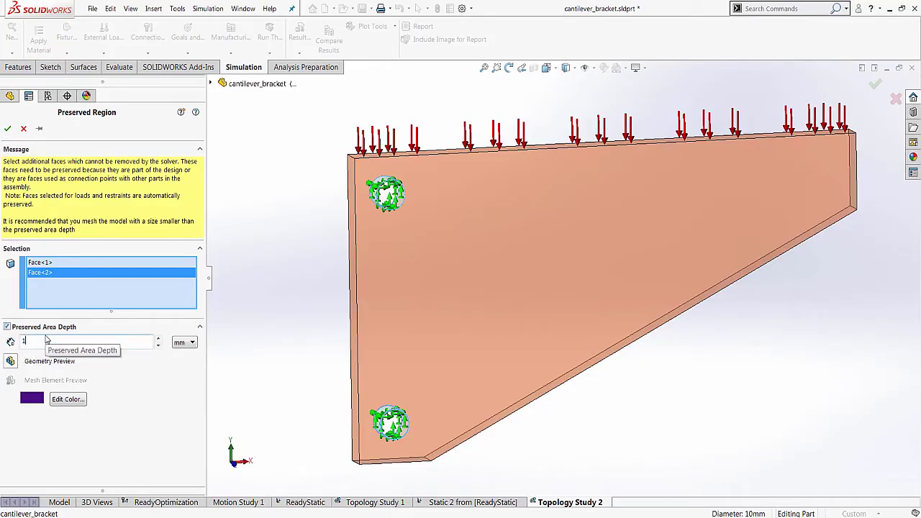
click(10, 362)
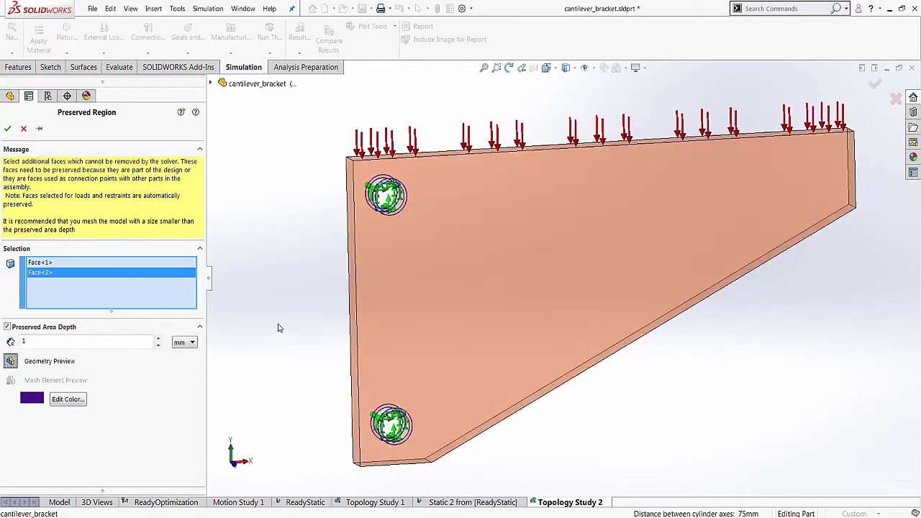
key(ctrl+1)
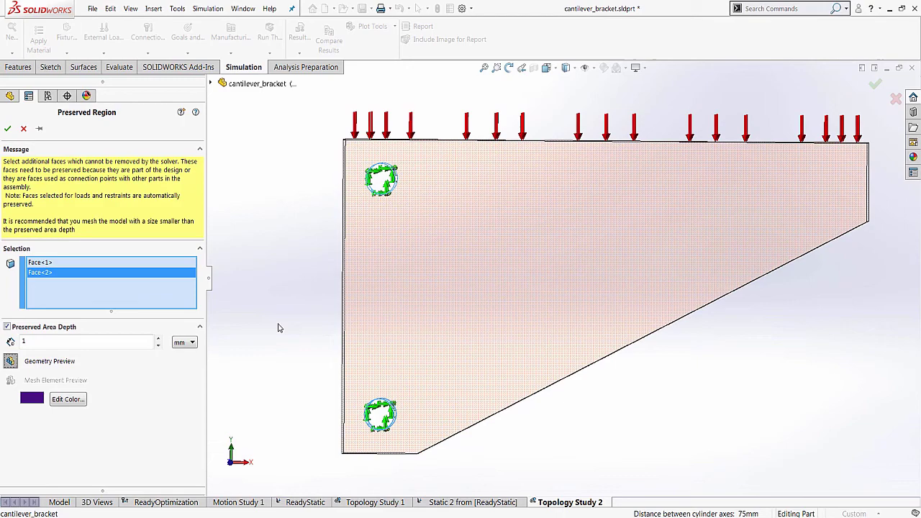
key(Return)
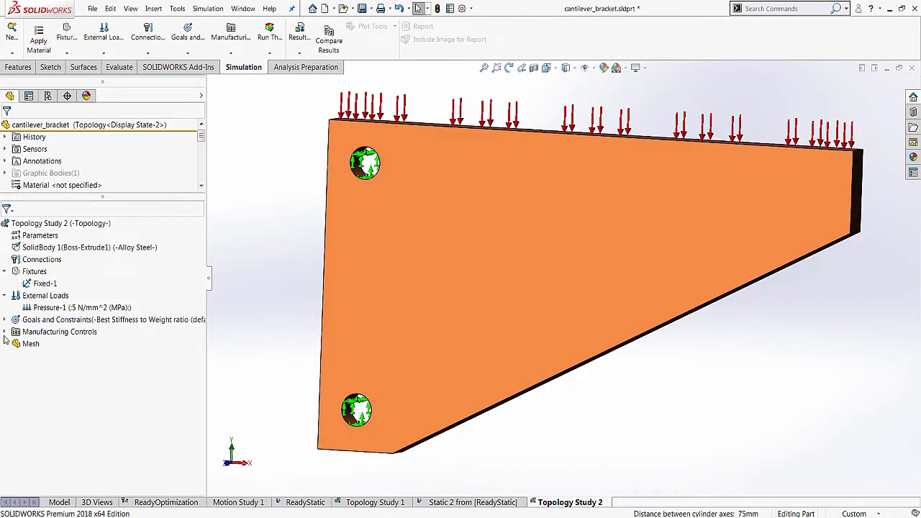
Add a Mid-Plane de-mold control with the pull direction along the top-left edge
right_click(34, 333)
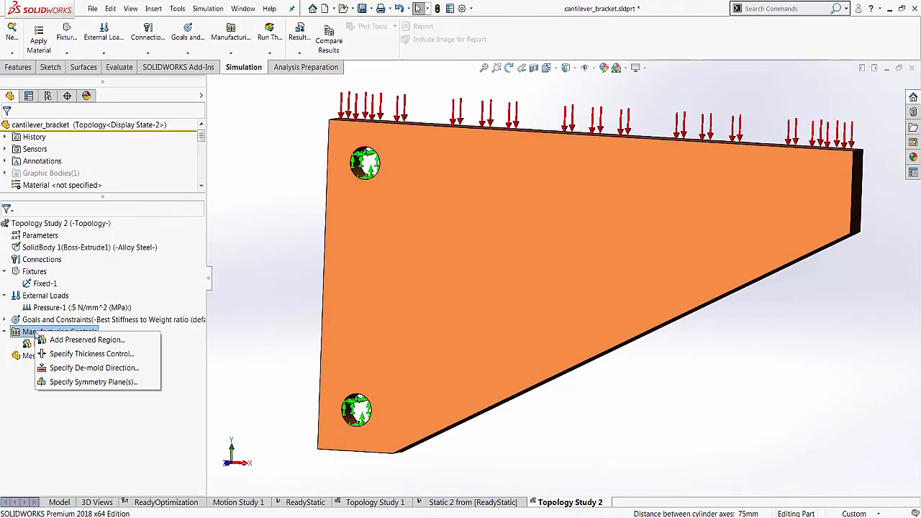
click(72, 369)
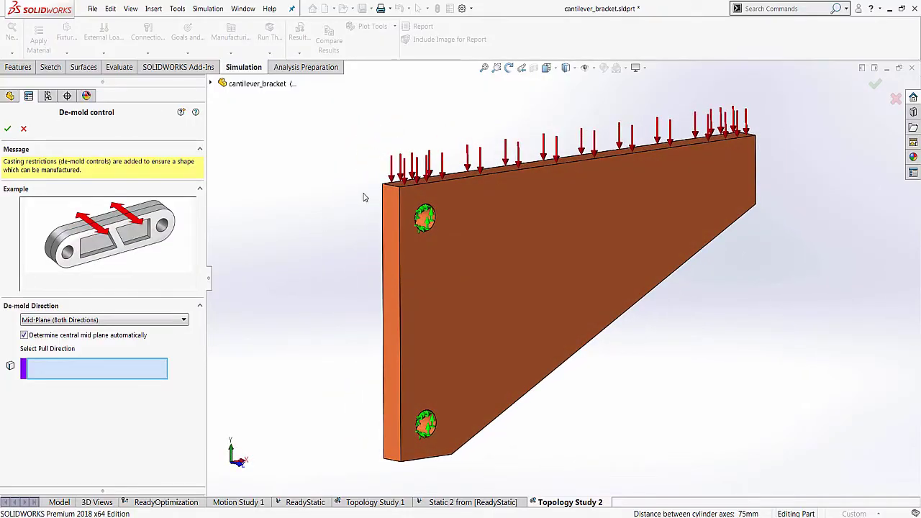
click(392, 184)
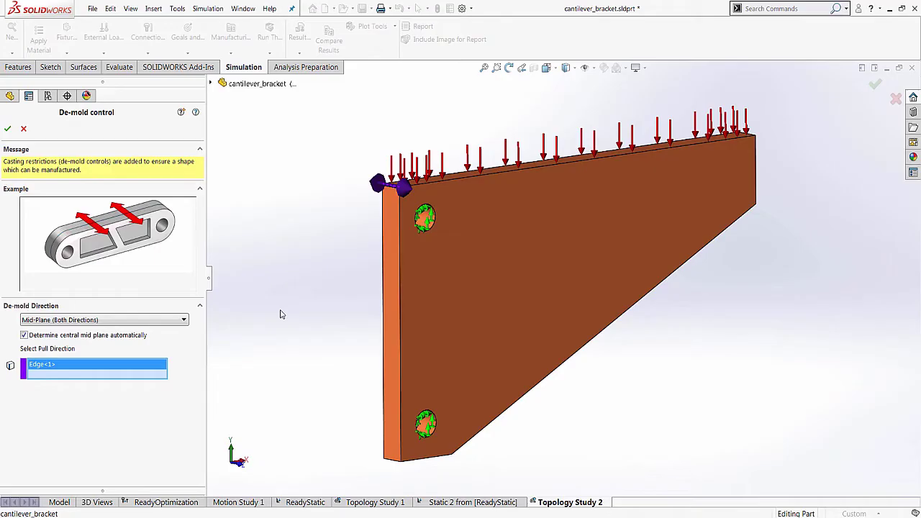
click(7, 128)
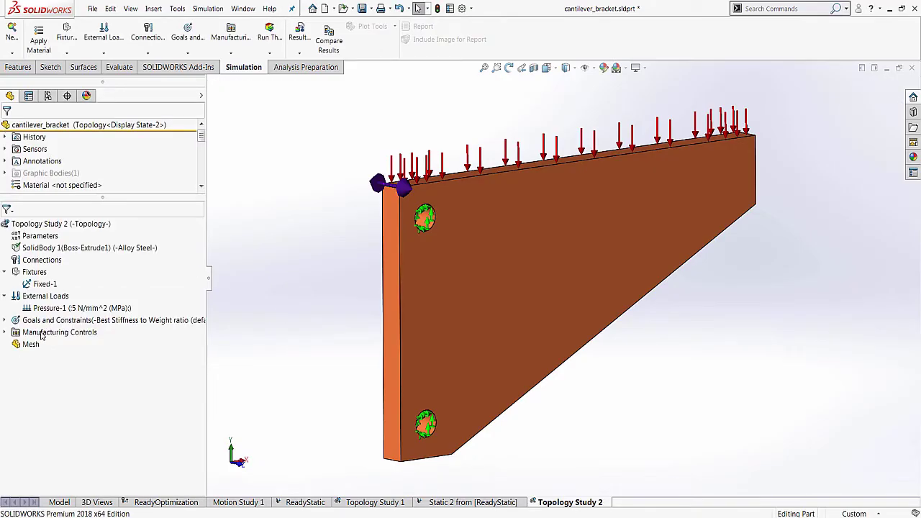
click(4, 332)
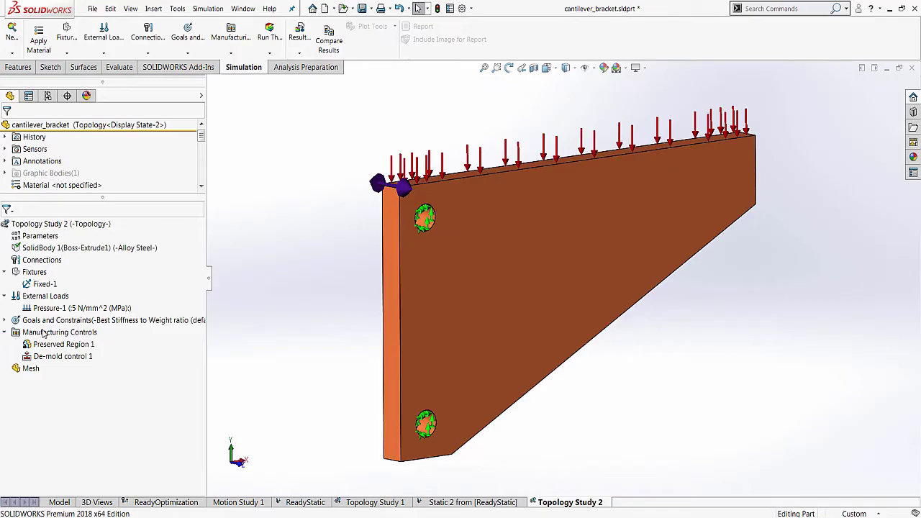
Add a Half Symmetry control using Plane4, after checking Plane1, as the symmetry plane
right_click(41, 333)
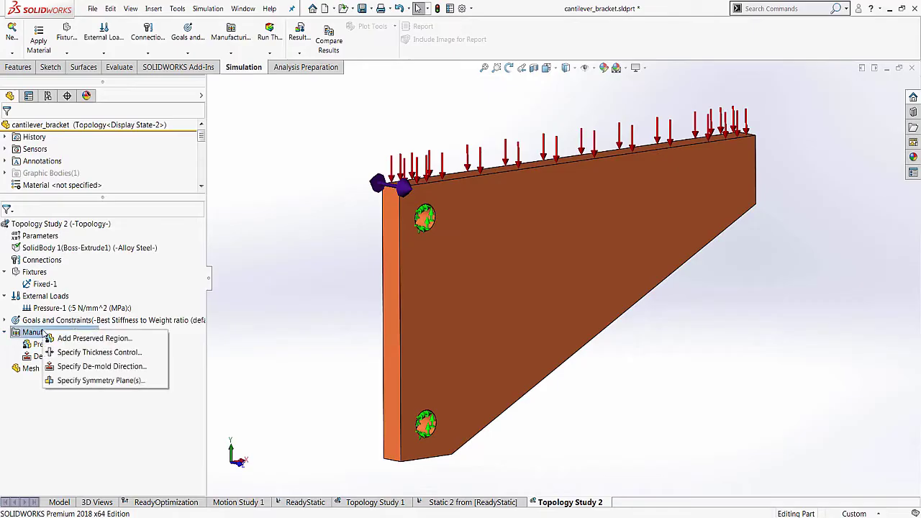
click(104, 381)
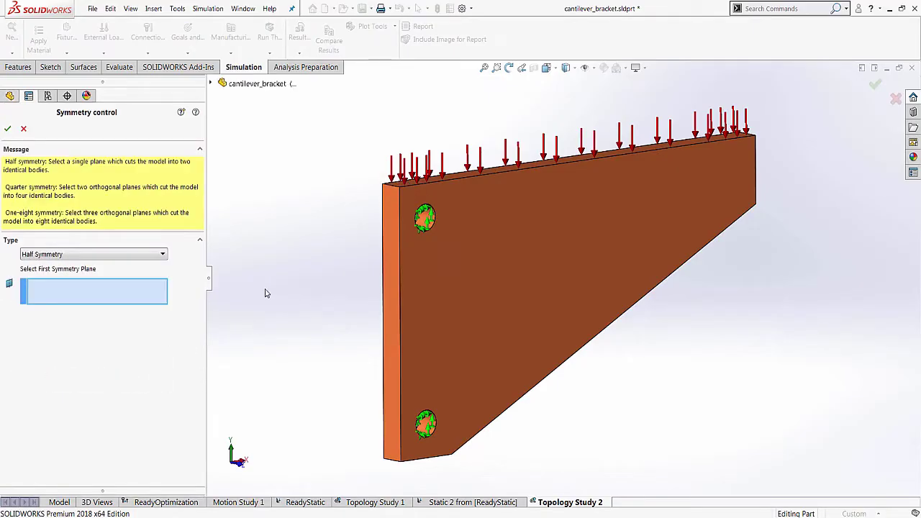
click(211, 84)
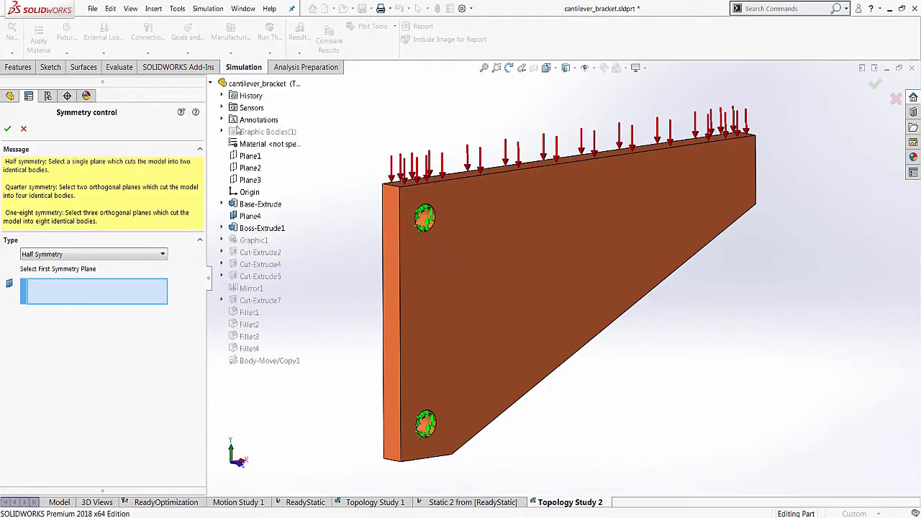
right_click(246, 158)
click(245, 156)
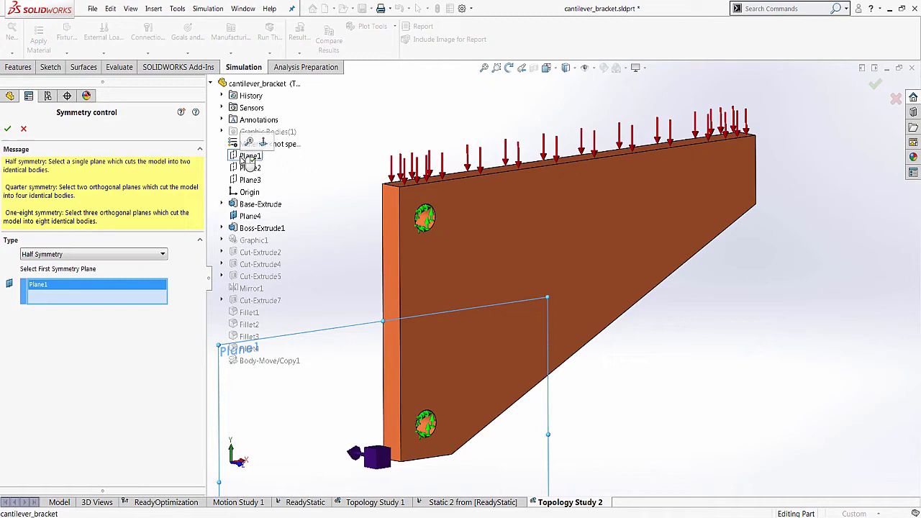
key(Right)
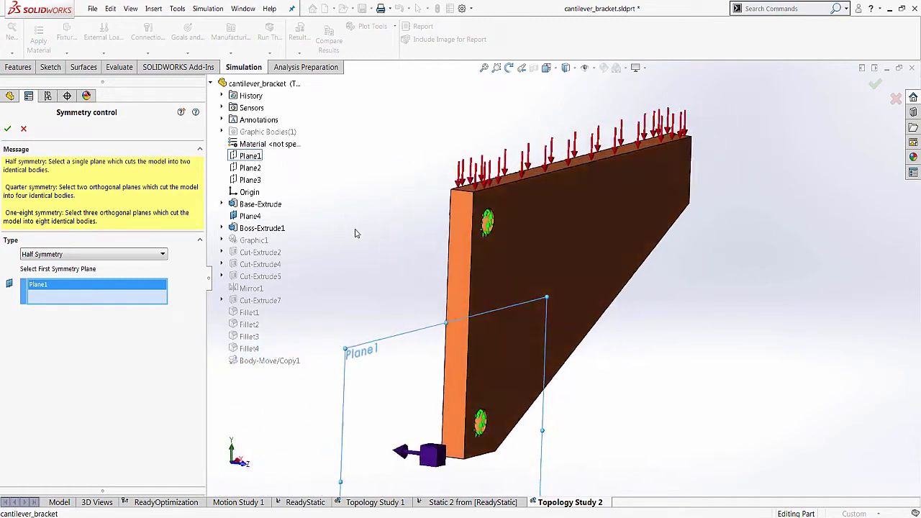
key(Right)
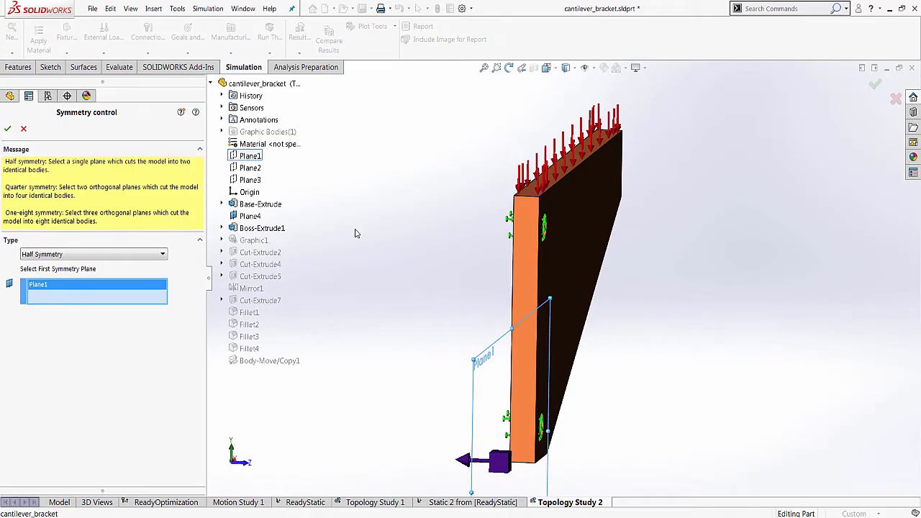
click(250, 216)
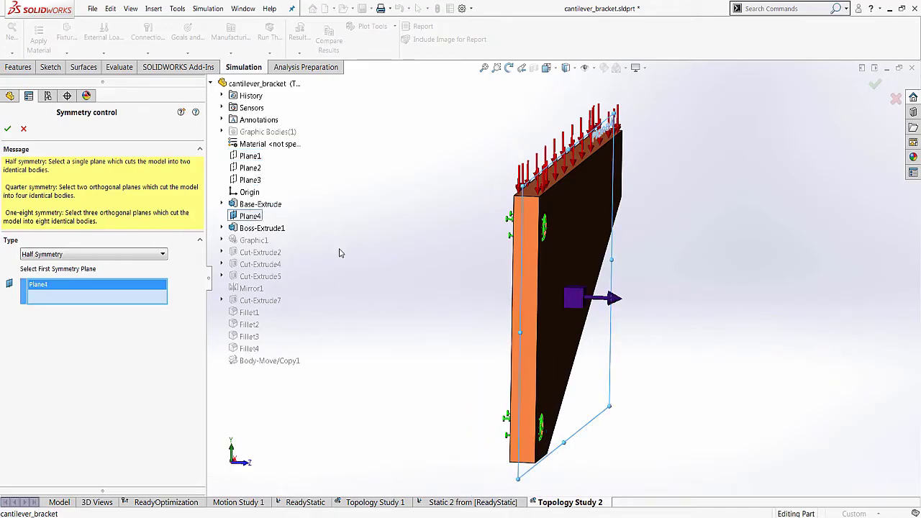
key(Right)
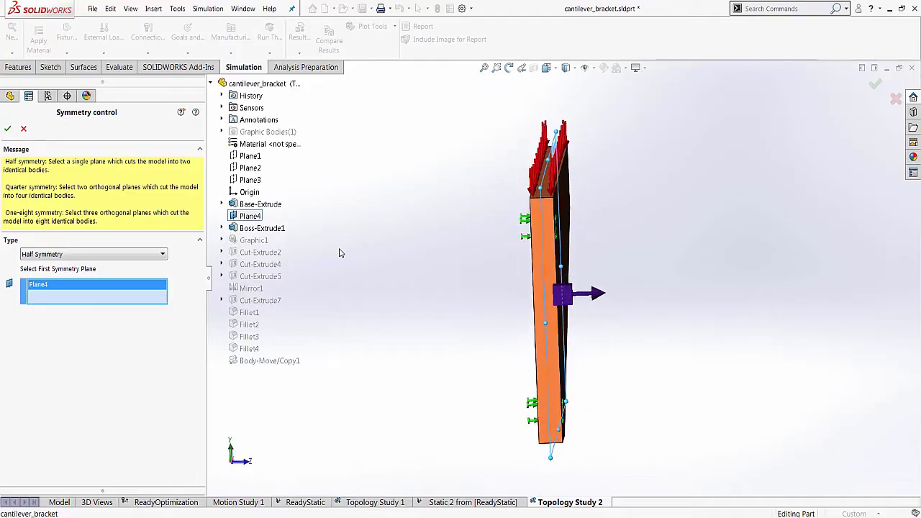
key(Right)
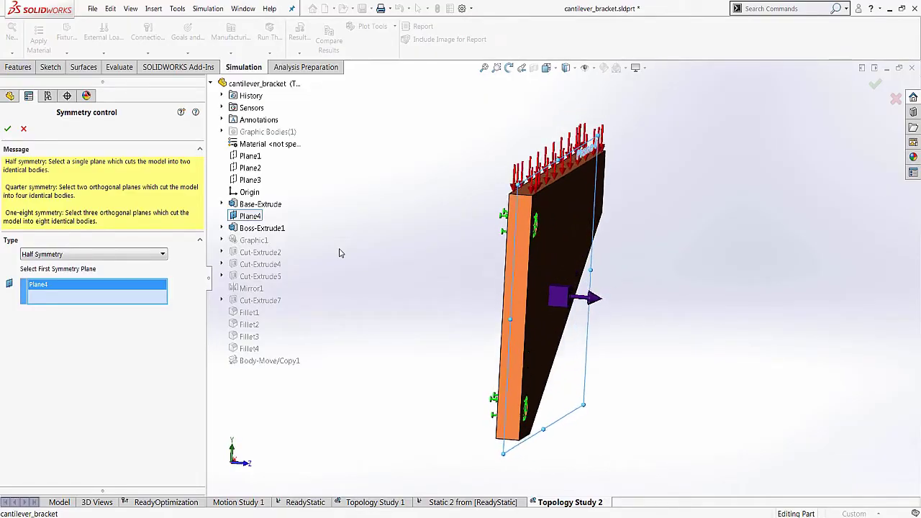
key(Right)
key(Right)
key(Right)
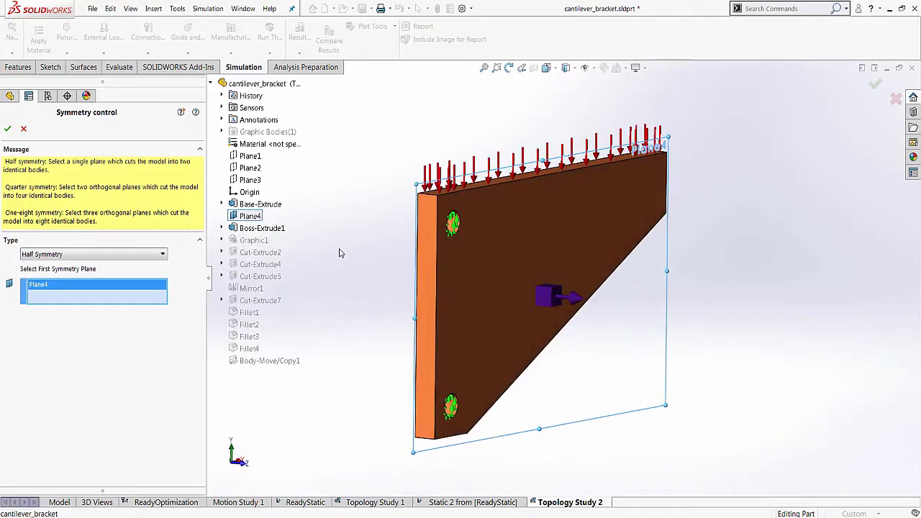
key(Return)
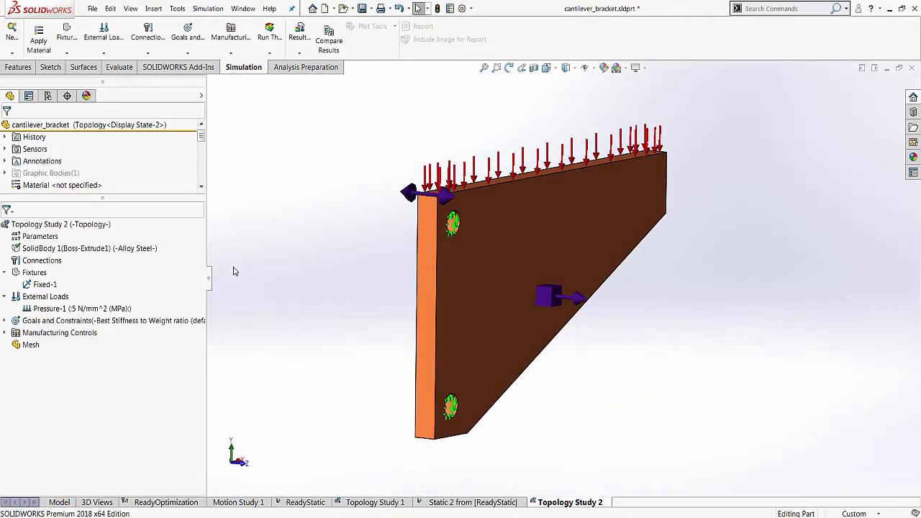
Generate a curvature-based solid mesh on the bracket and inspect it from angled views
click(5, 333)
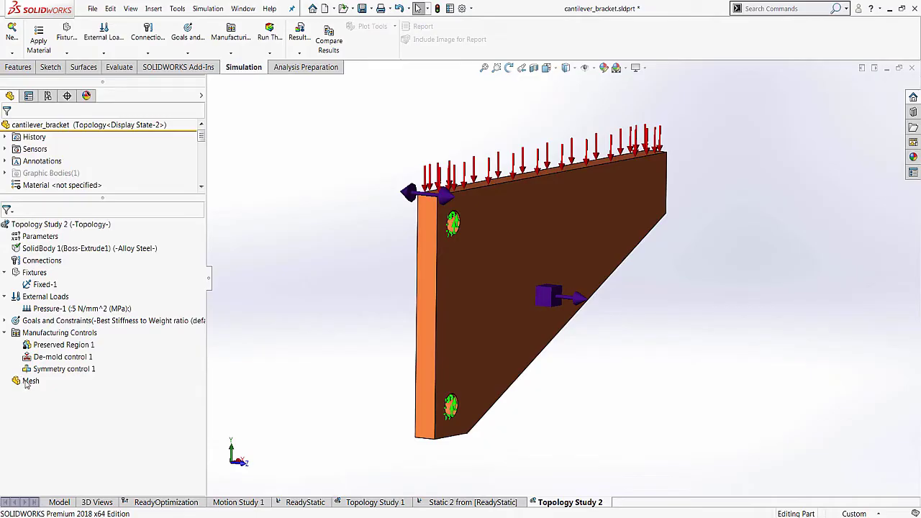
right_click(25, 382)
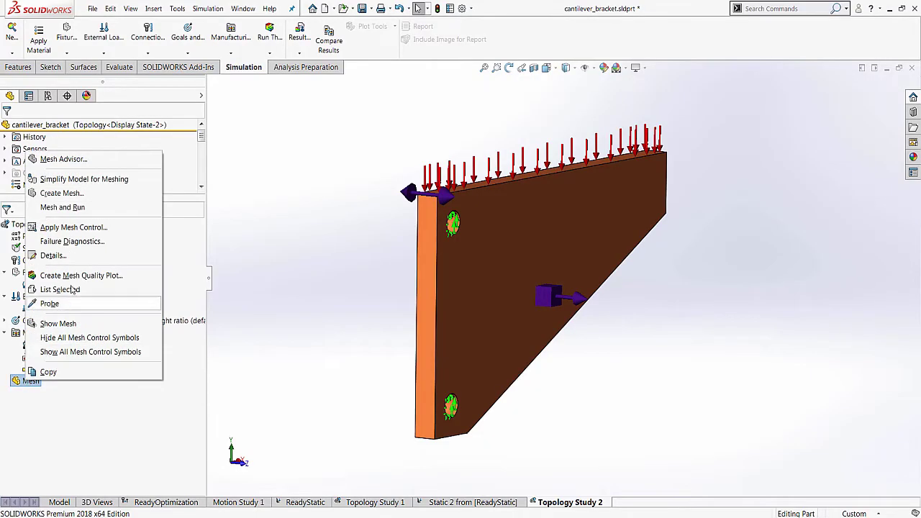
click(116, 194)
click(55, 218)
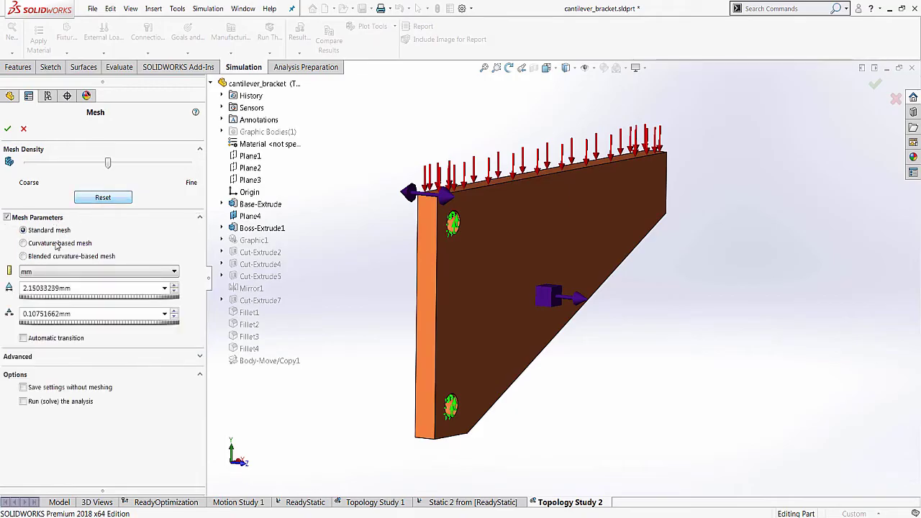
click(24, 243)
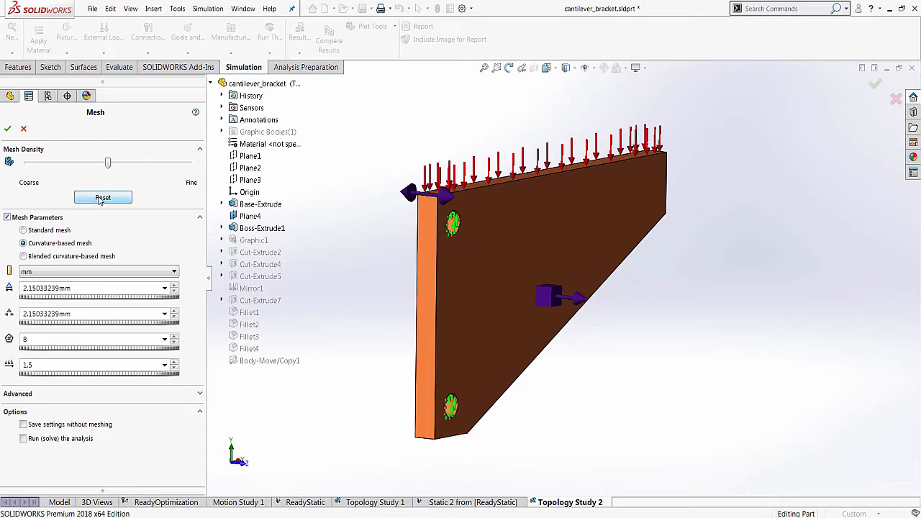
click(7, 128)
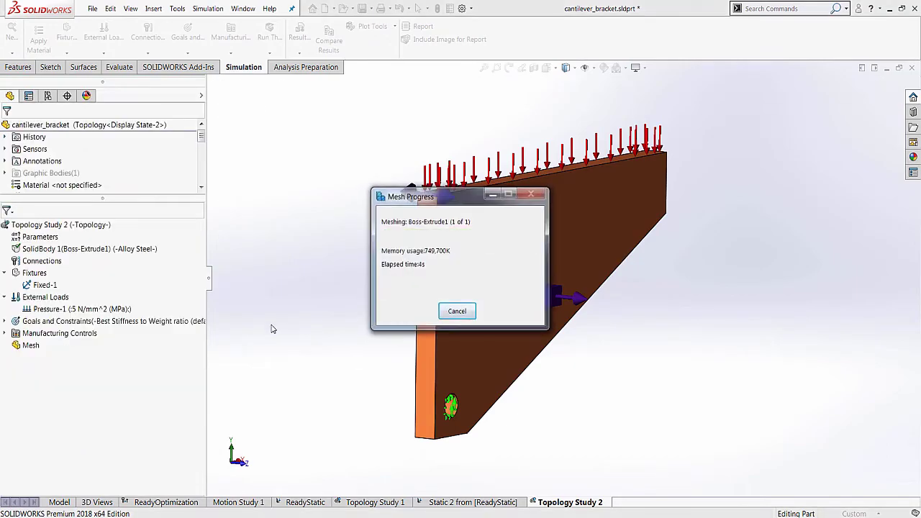
key(ctrl+1)
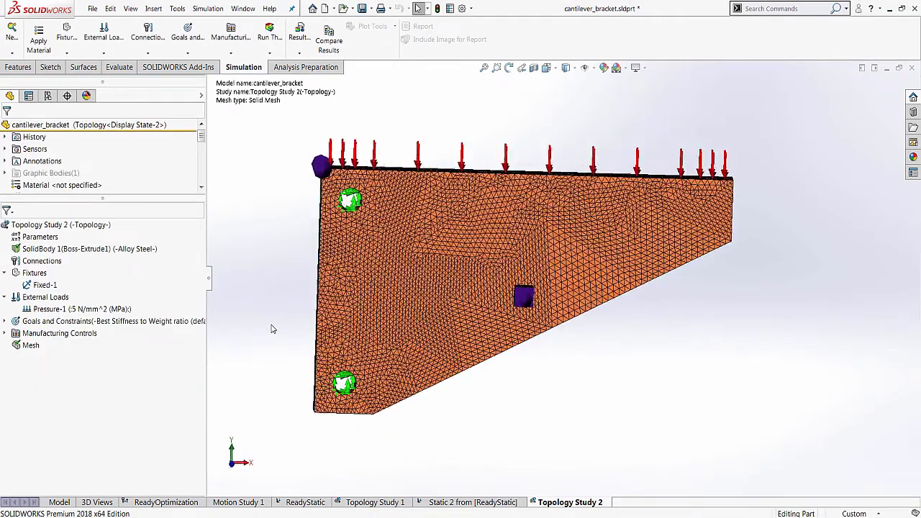
key(ctrl+7)
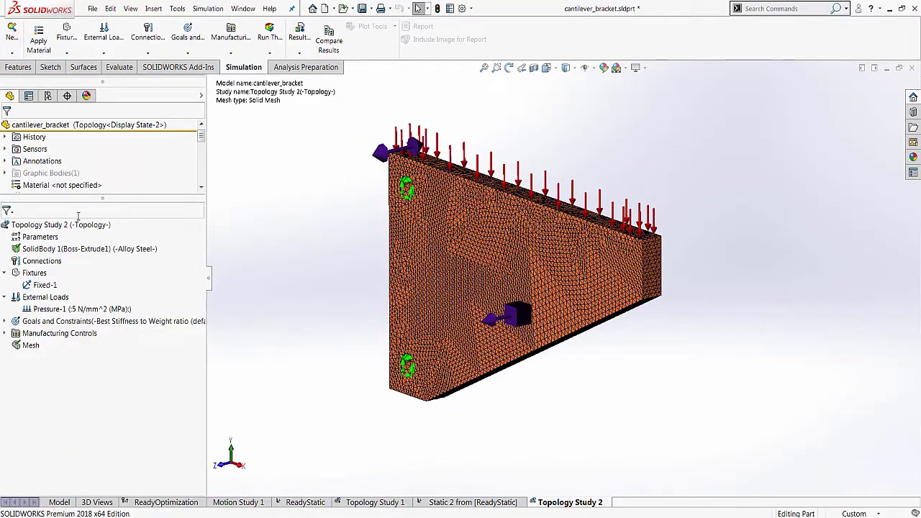
Run Topology Study 2 and view the stiffness goal's convergence graph
right_click(86, 225)
click(121, 240)
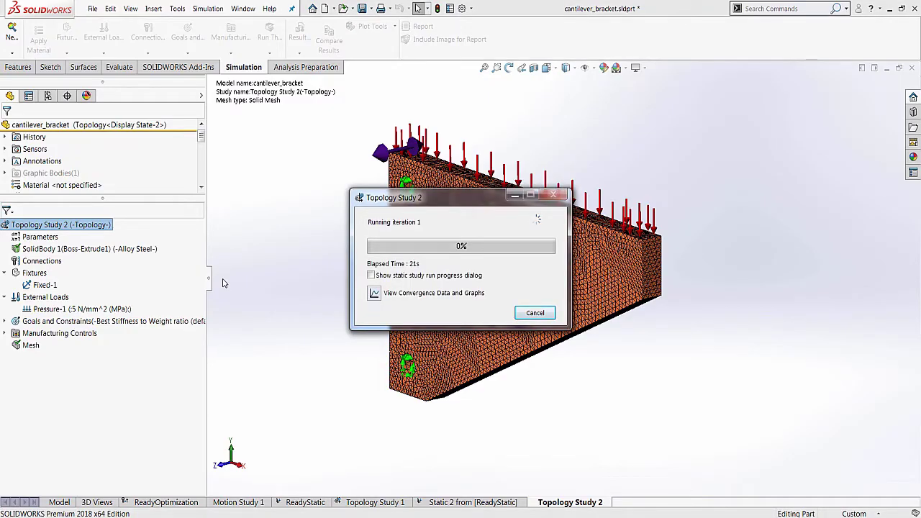
click(375, 293)
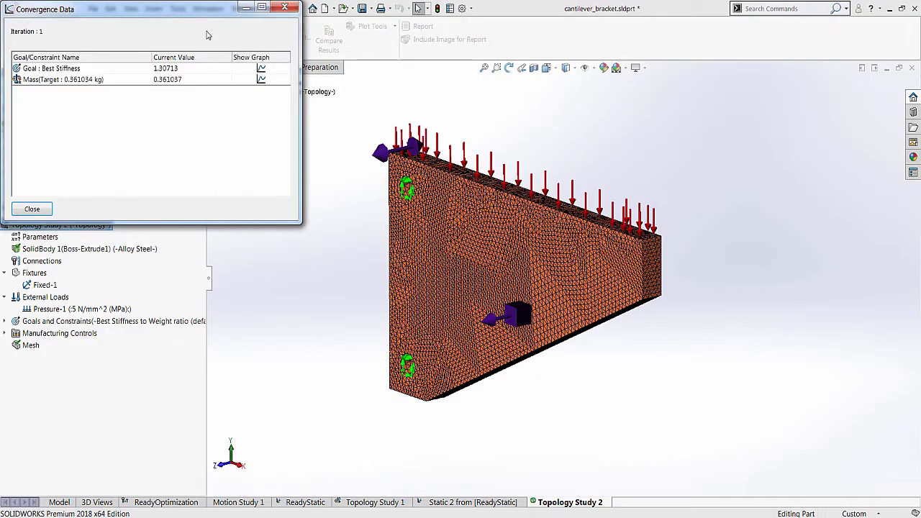
click(261, 68)
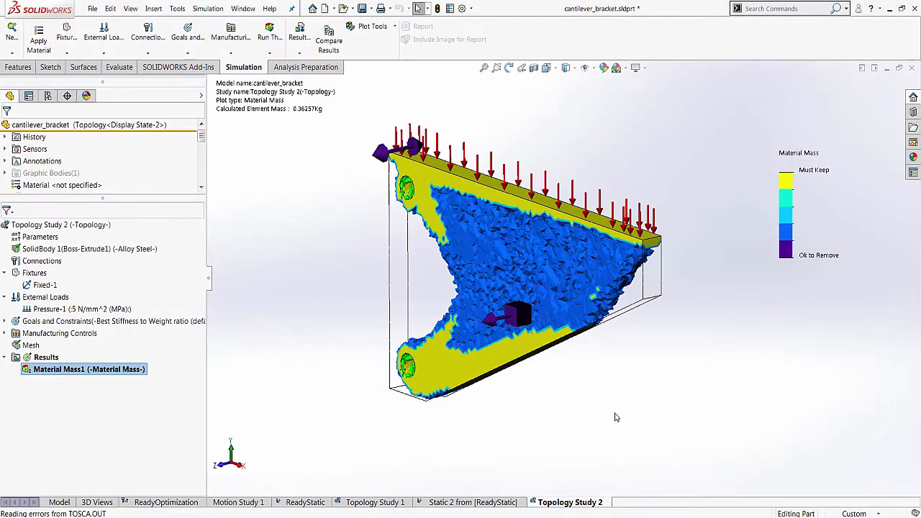
Trim the Material Mass1 plot to 39% of the original mass, 0.3577 kg
key(ctrl+3)
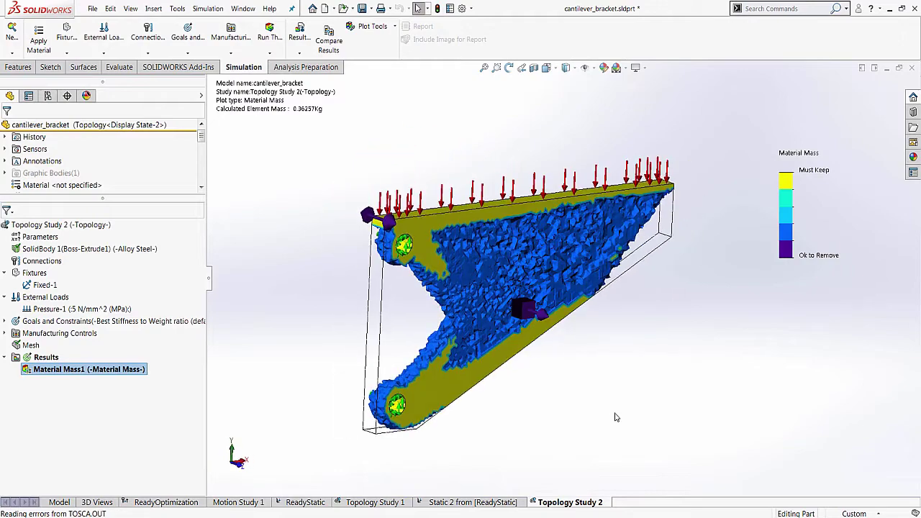
key(ctrl+7)
right_click(112, 370)
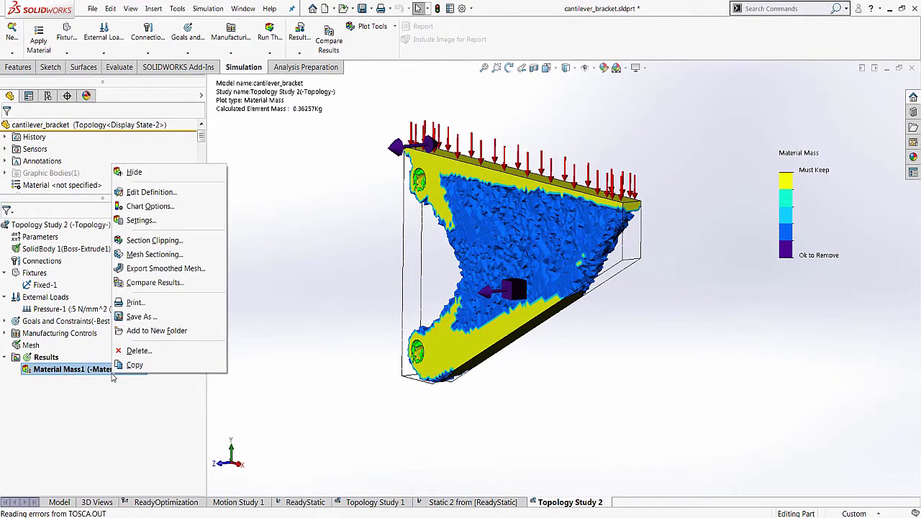
click(190, 195)
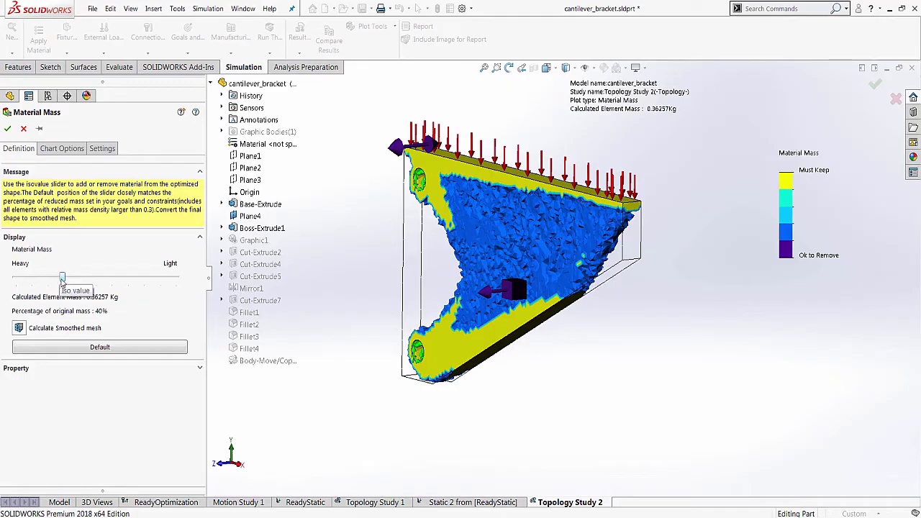
drag(62, 279, 134, 280)
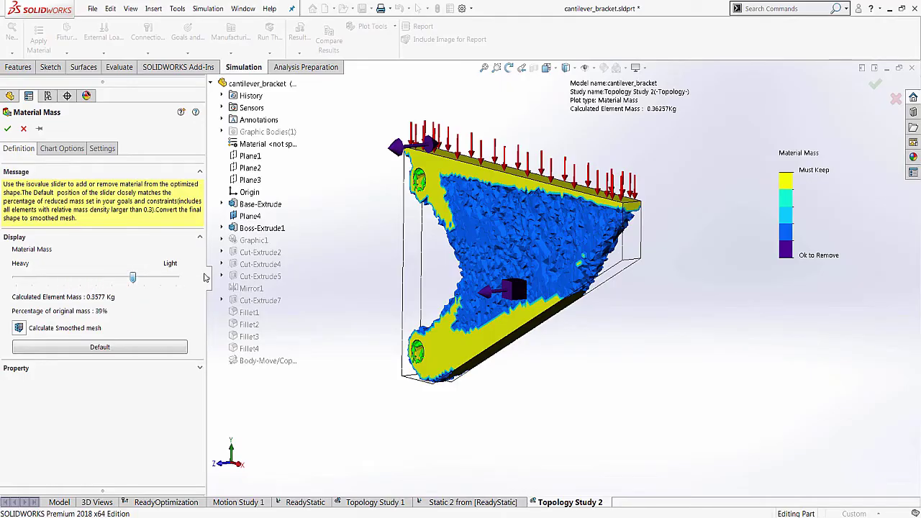
key(ctrl+1)
key(ctrl+3)
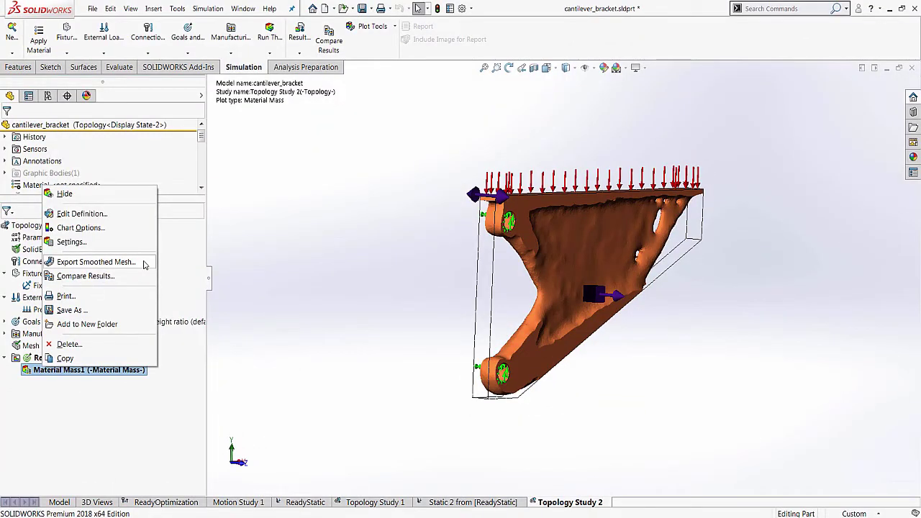
Export the smoothed mesh as the 'Topology Study 1_deformed_body' configuration with advanced export options
click(144, 263)
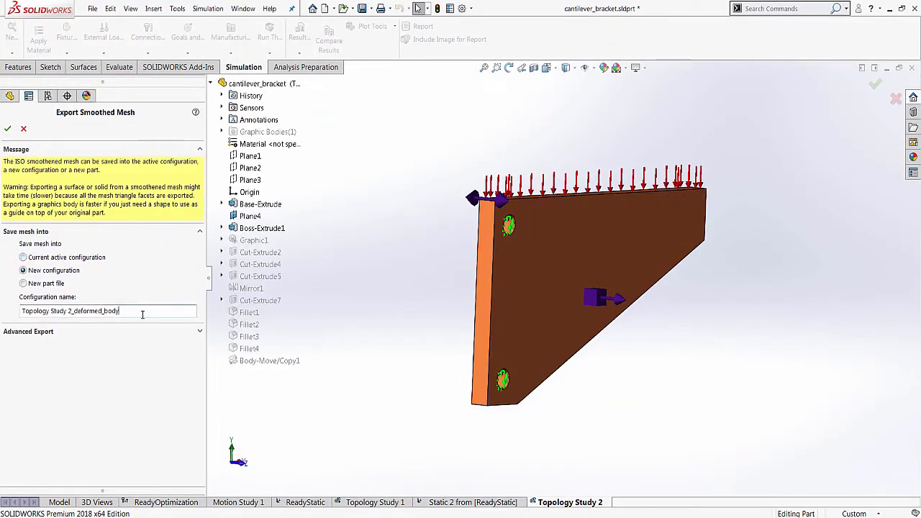
drag(121, 310, 70, 311)
key(BackSpace)
click(50, 331)
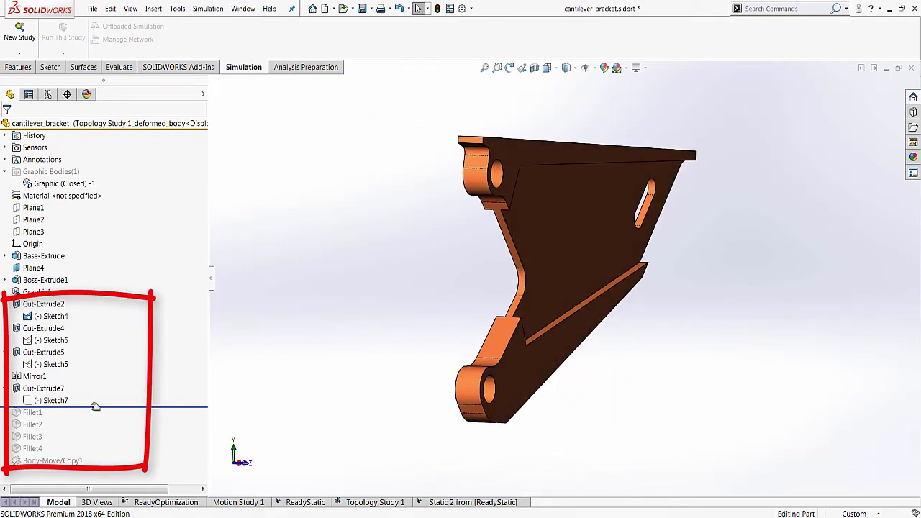
Roll forward past Fillet4 to restore the four fillets, then check the Static 3 study
drag(94, 408, 100, 466)
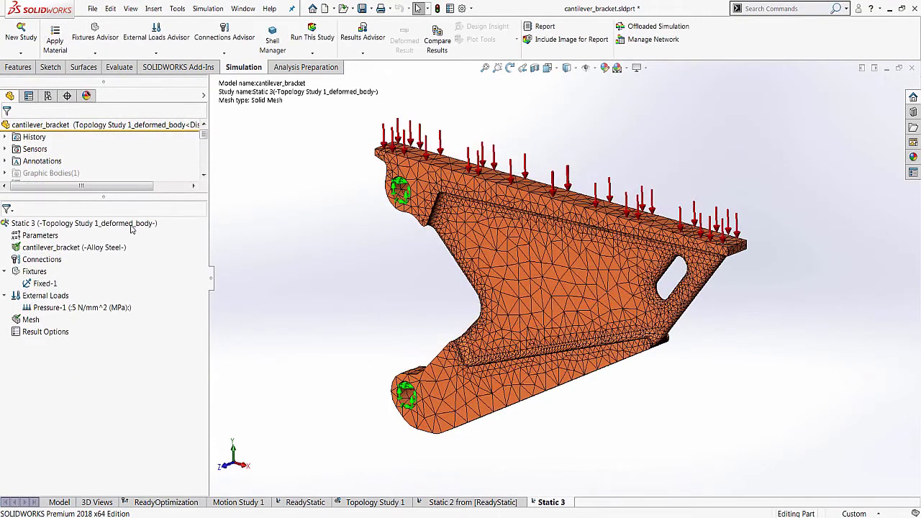
right_click(133, 224)
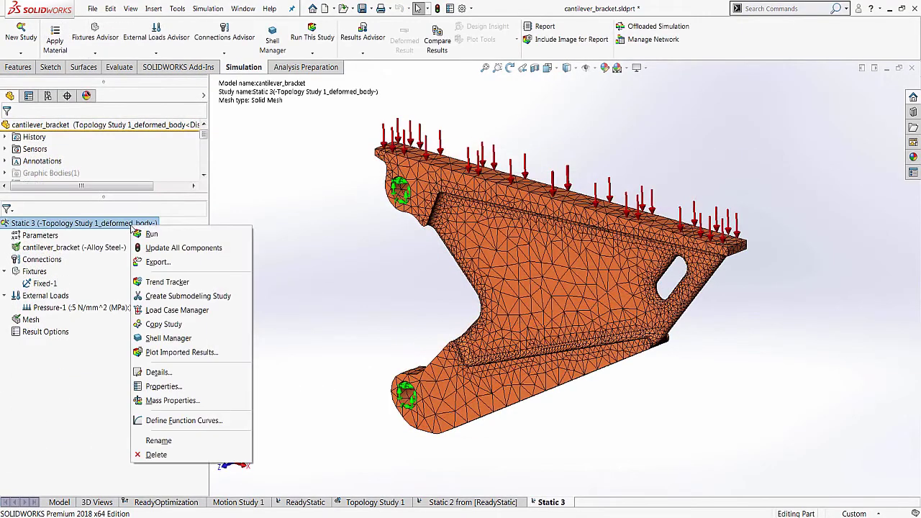
key(Escape)
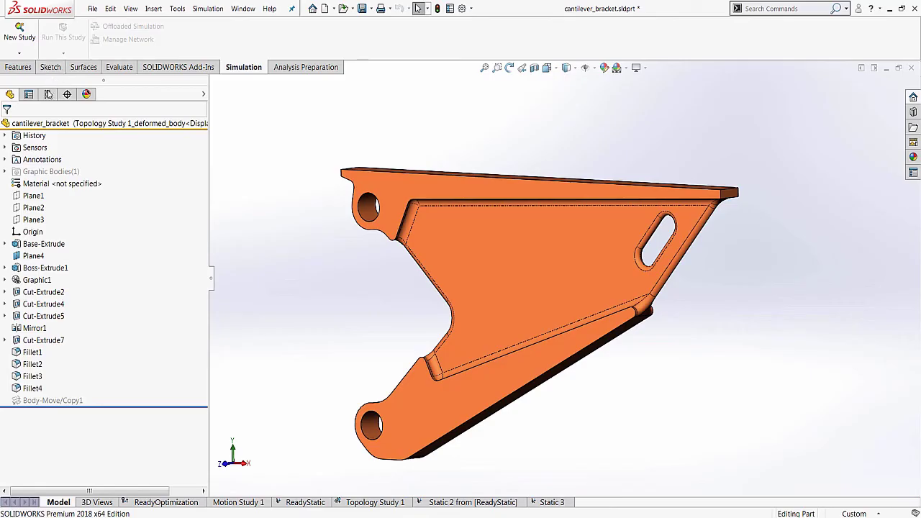
Switch the part back to its Default configuration
click(48, 94)
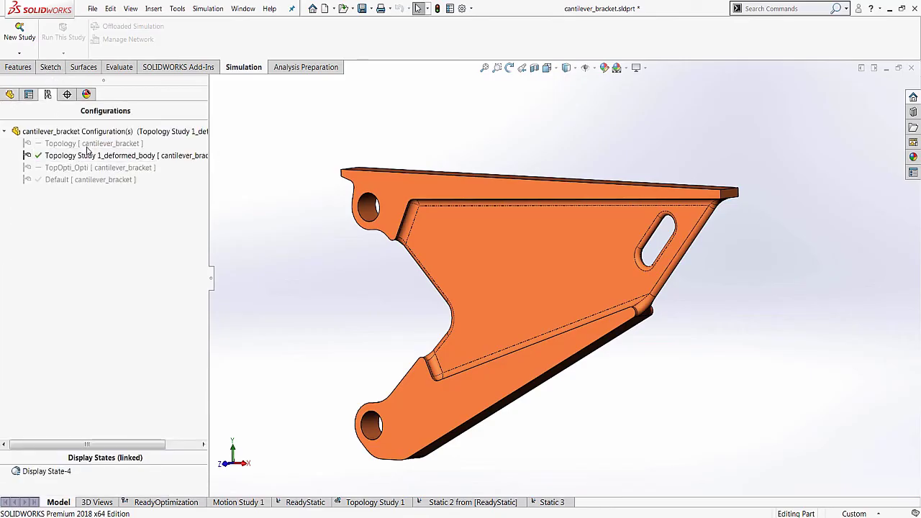
double_click(90, 179)
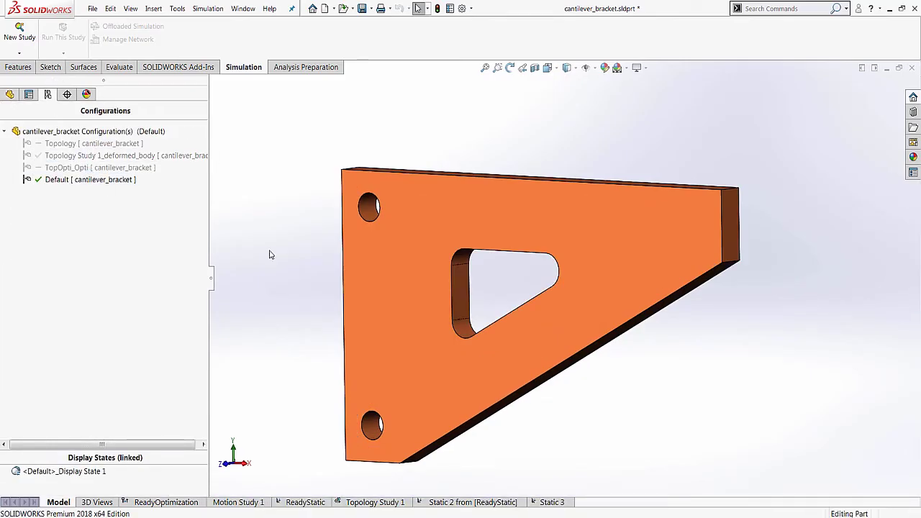
click(10, 95)
Create a new design study from the ReadyStatic study using the Evaluate tools
click(304, 501)
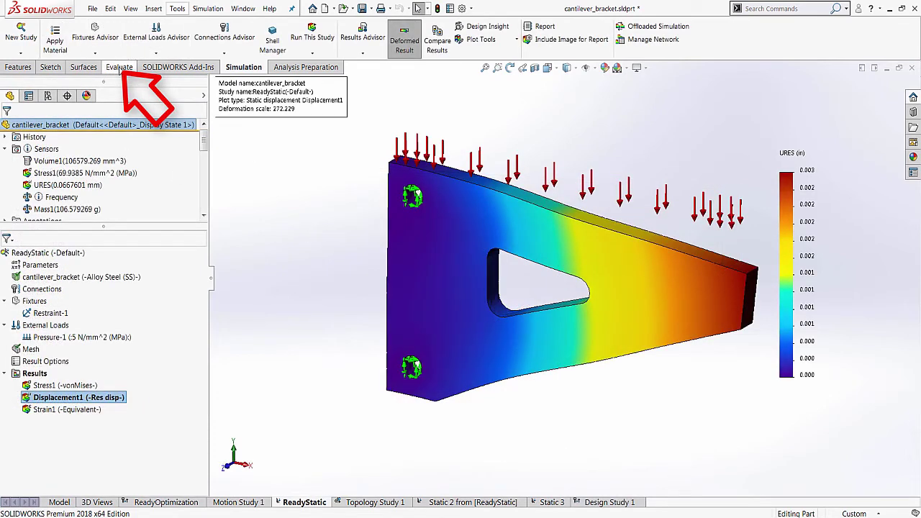
click(119, 67)
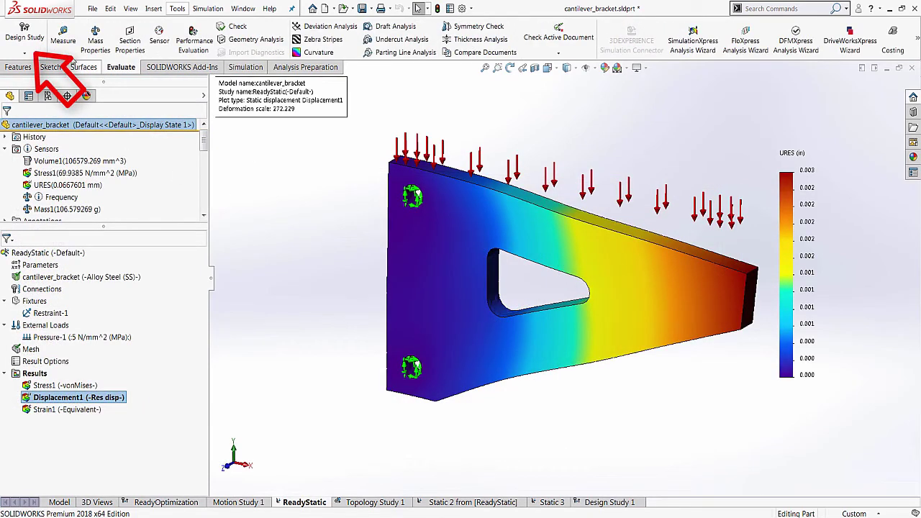
click(22, 37)
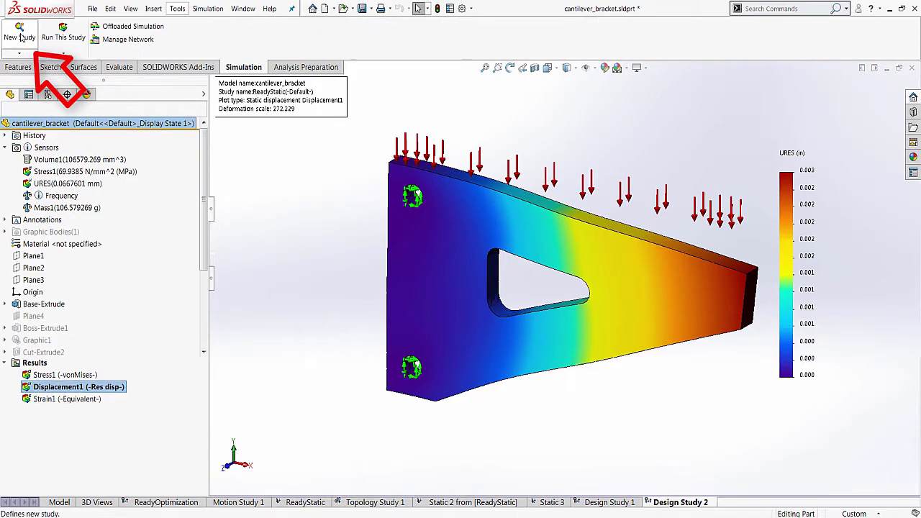
Add DV1–DV3 as design variables and a Stress2 constraint below 300 N/mm^2
click(231, 369)
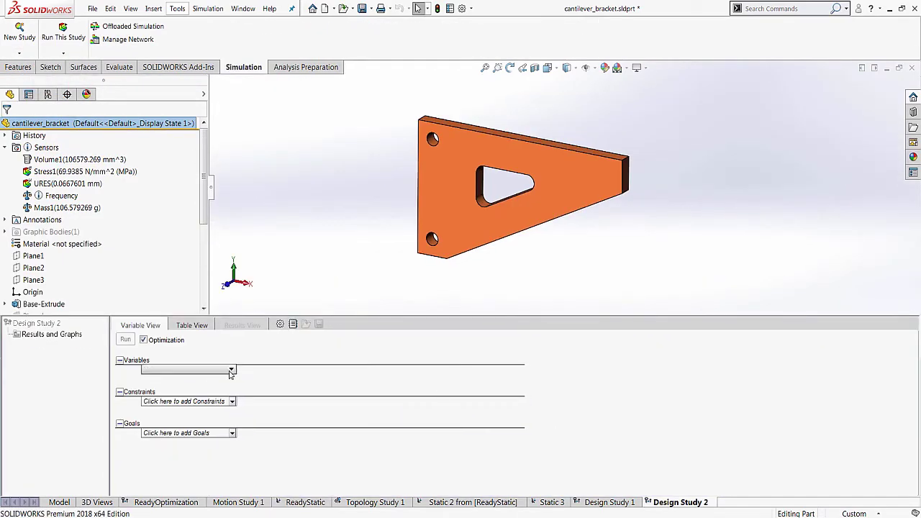
click(213, 411)
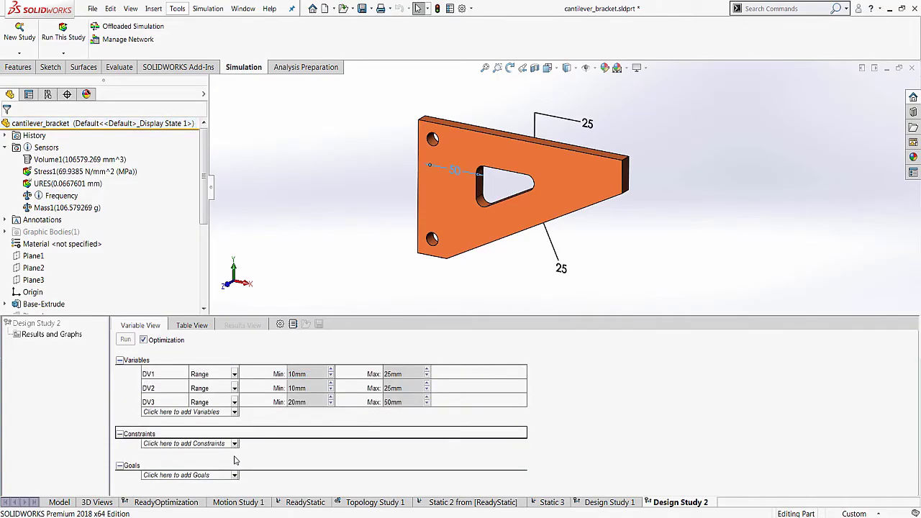
click(226, 444)
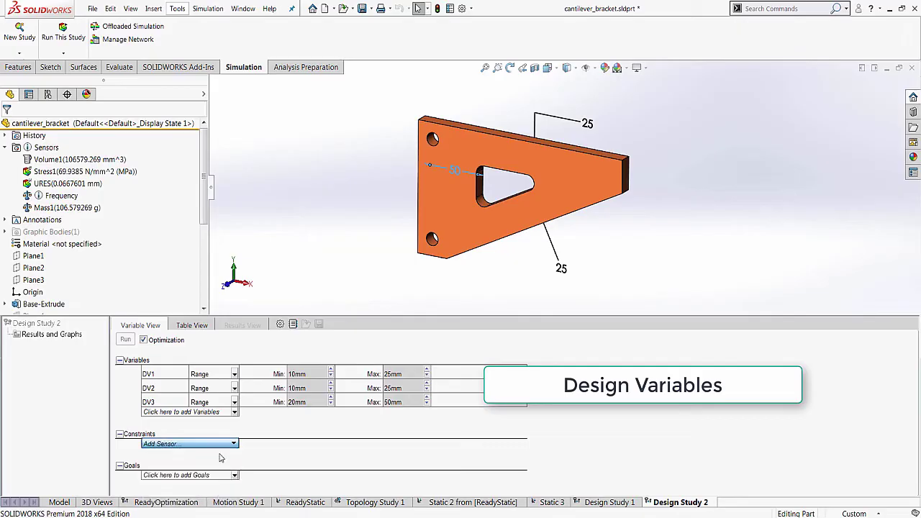
click(224, 453)
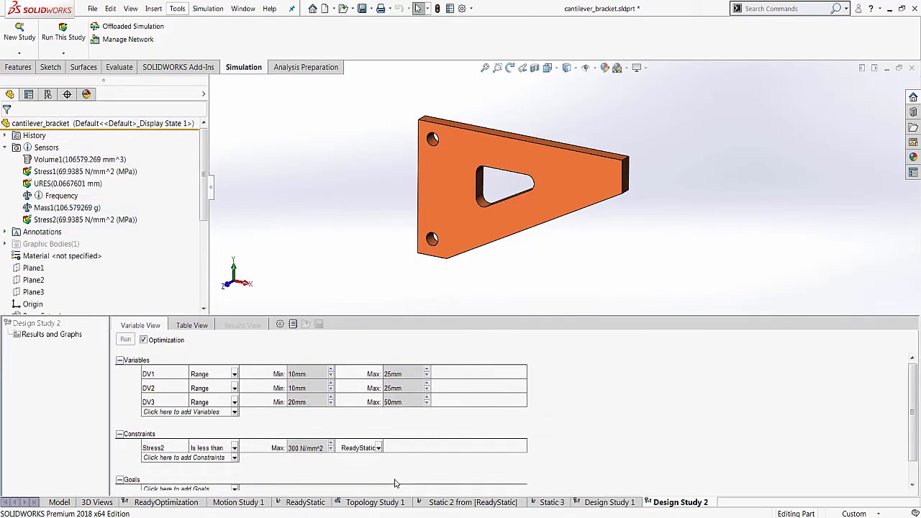
scroll(395, 483, down, 1)
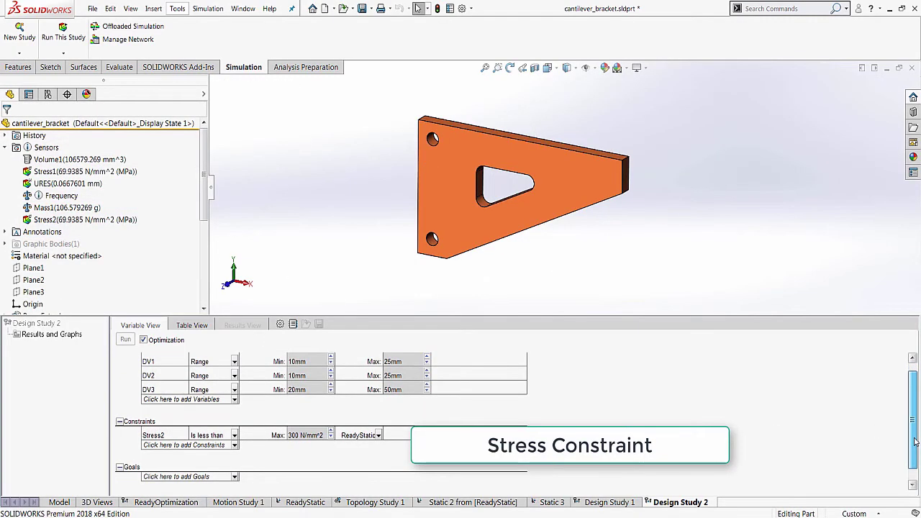
Make minimizing Mass1 the goal and run the 15 scenarios
click(208, 477)
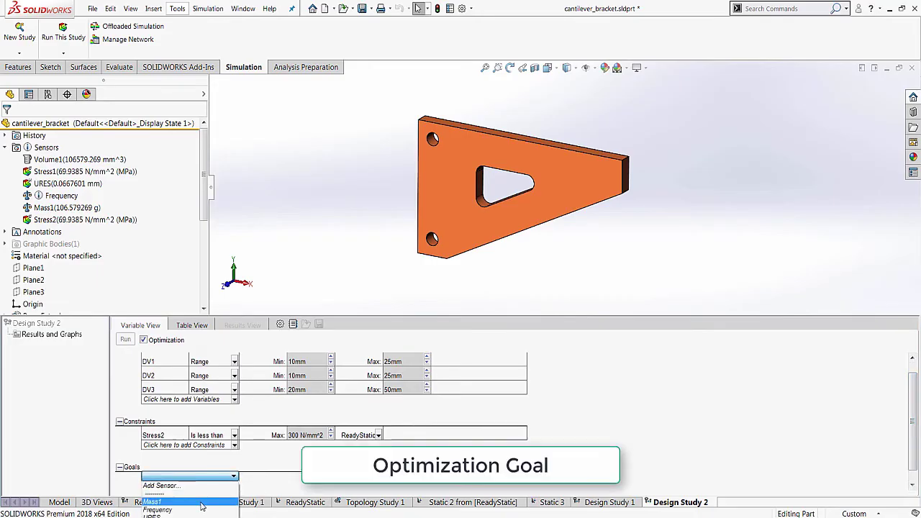
click(202, 504)
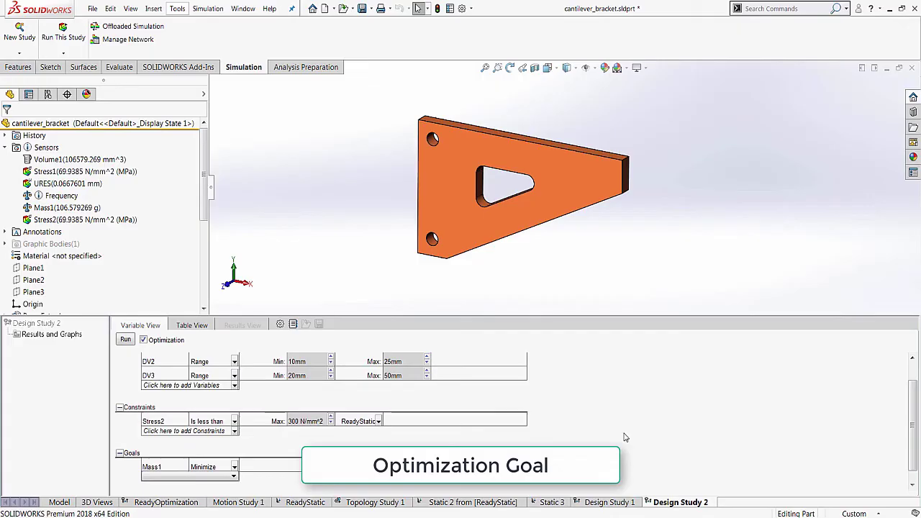
click(125, 340)
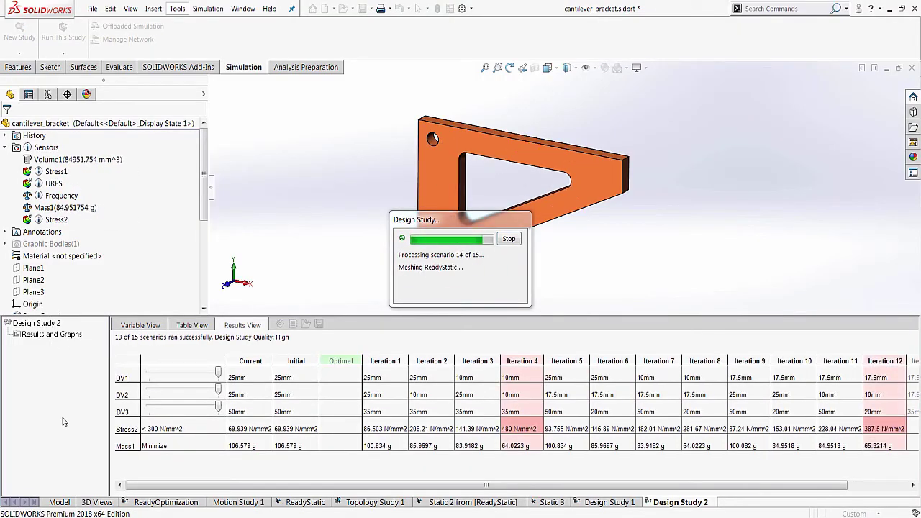
Show the optimal design: DV1 10 mm, DV2 17.5 mm, DV3 20 mm, 64.0223 g, 281.67 N/mm^2
right_click(41, 346)
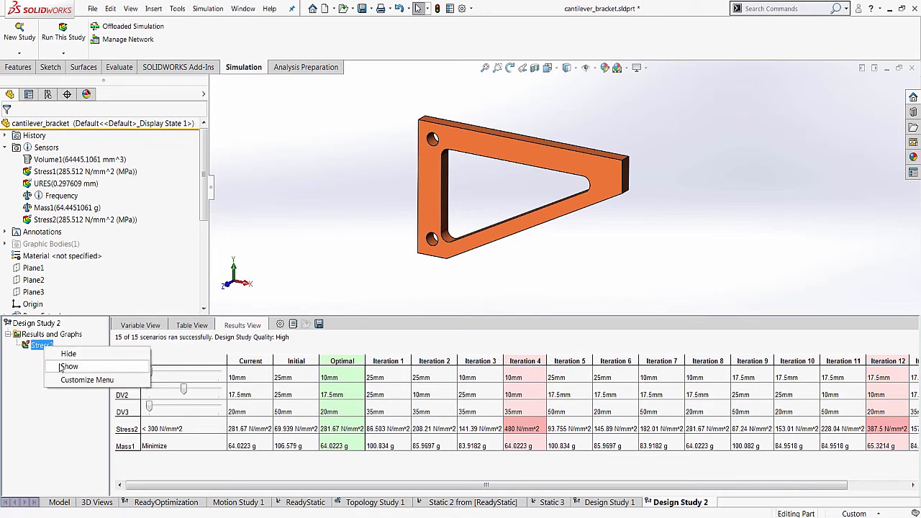
key(Escape)
click(353, 359)
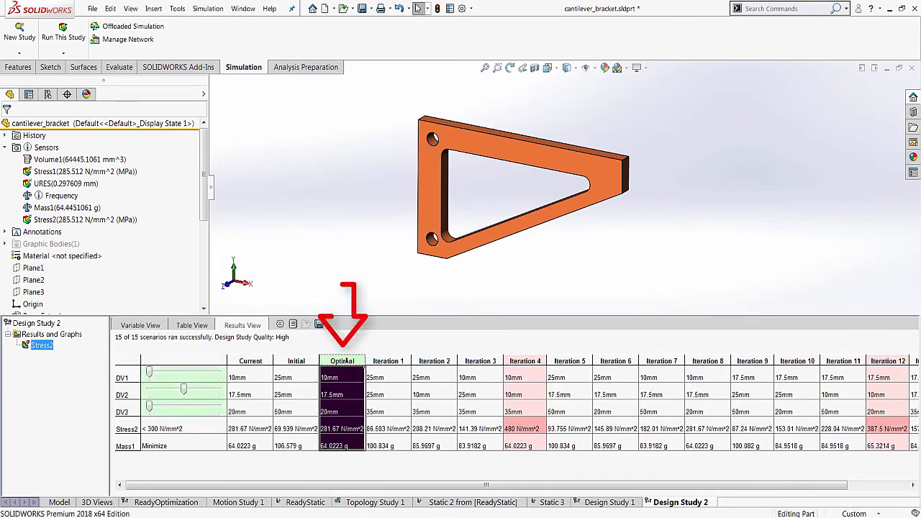